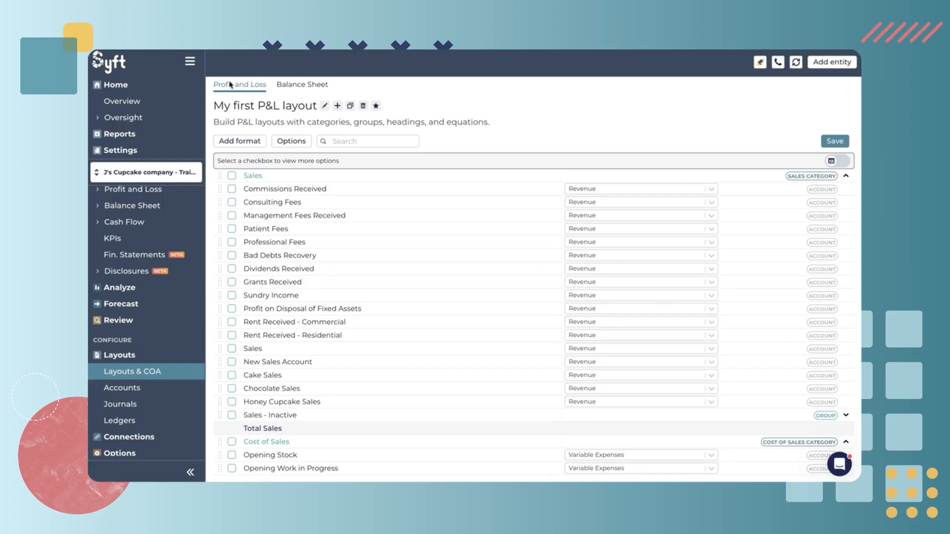
Start a new Balance Sheet layout from scratch
{"action": "left_click", "coordinate": [310, 89]}
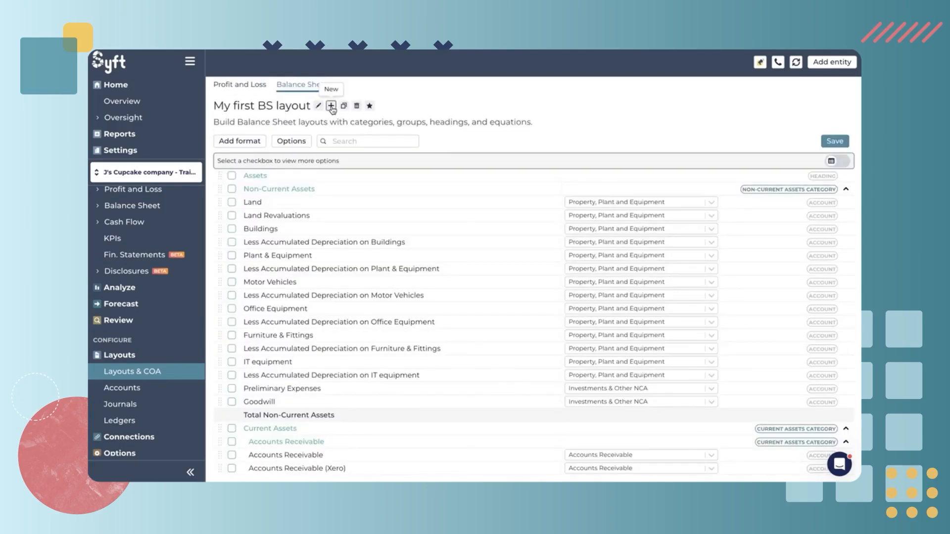
{"action": "left_click", "coordinate": [331, 107]}
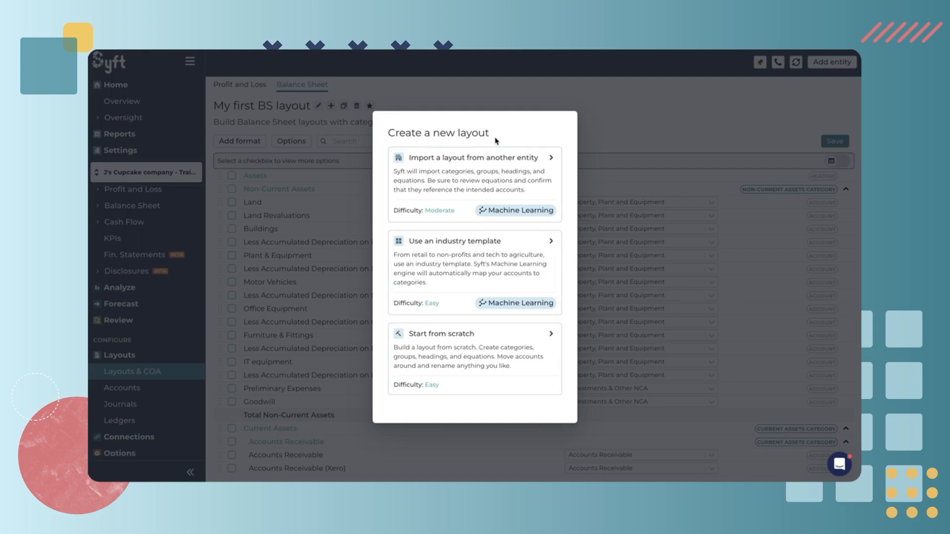
{"action": "left_click", "coordinate": [481, 365]}
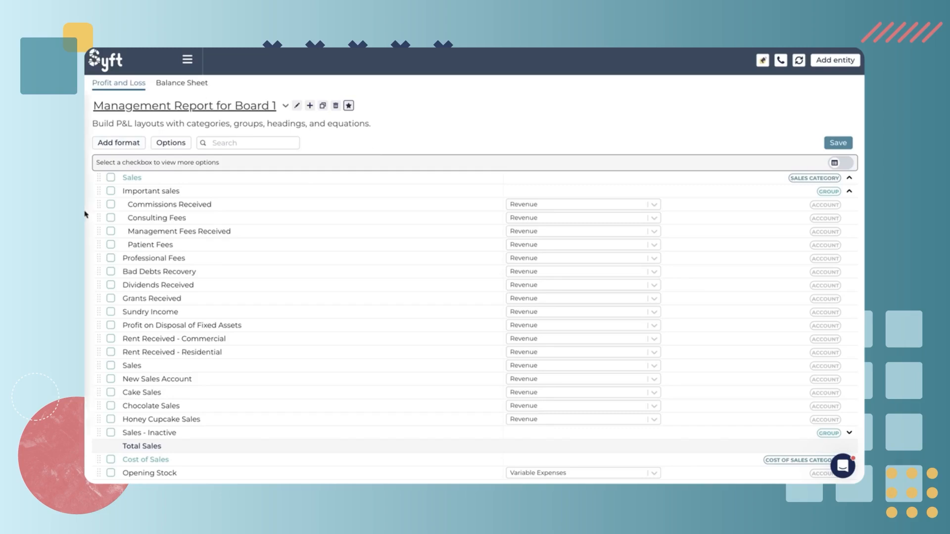
Open the Layouts & COA page for configuring the company's layouts
{"action": "mouse_move", "coordinate": [86, 213]}
{"action": "left_click", "coordinate": [116, 339]}
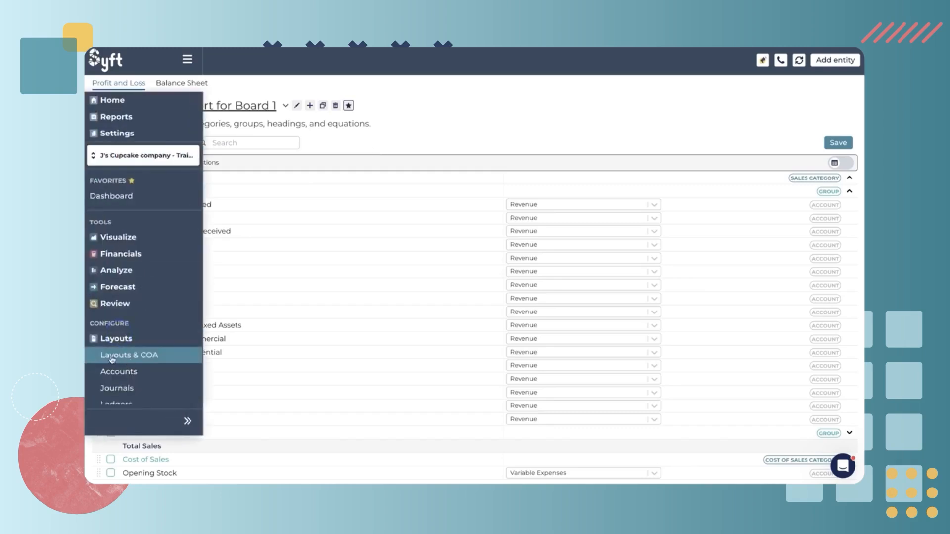
{"action": "left_click", "coordinate": [112, 359]}
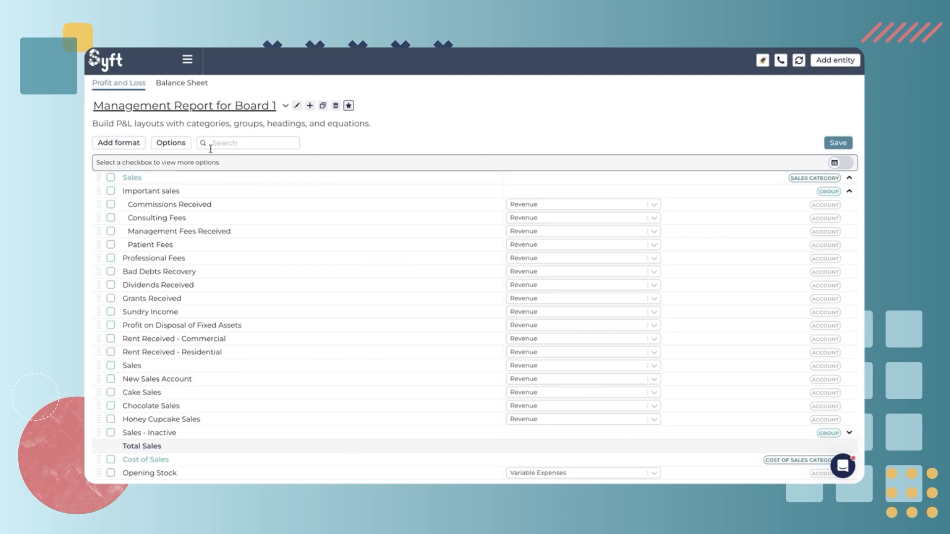
Add a category named Rental Income with category type Sales to the Profit and Loss layout
{"action": "left_click", "coordinate": [134, 150]}
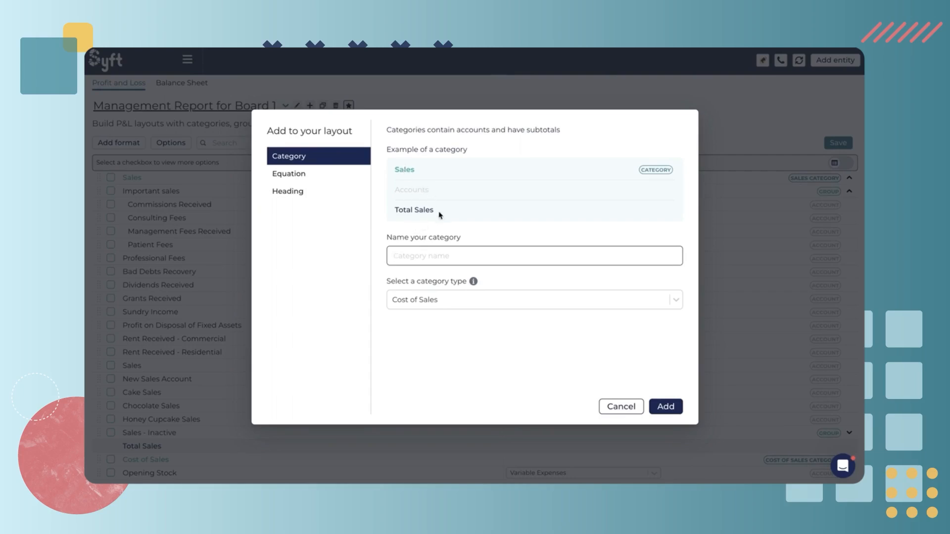
{"action": "left_click_drag", "start_coordinate": [439, 211], "coordinate": [394, 210]}
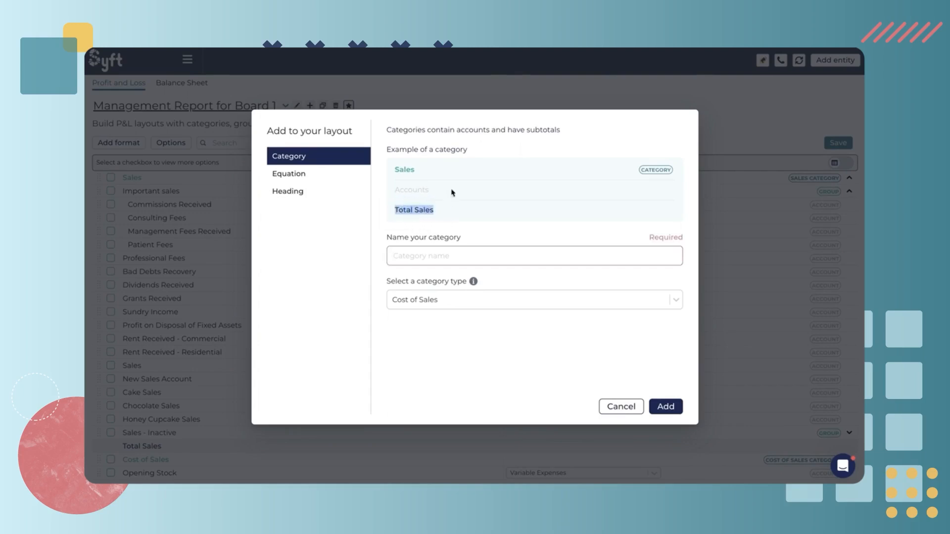
{"action": "left_click", "coordinate": [449, 255]}
{"action": "type", "text": "R"}
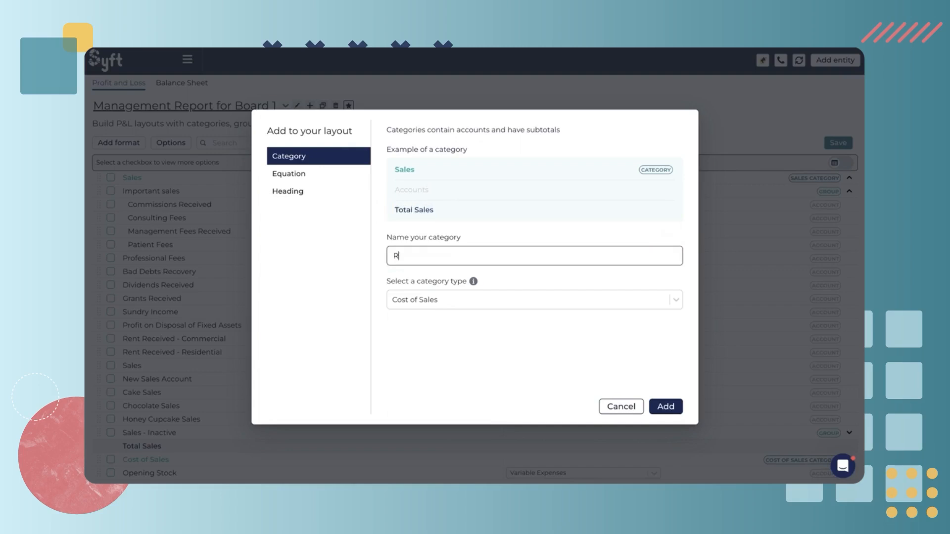
{"action": "type", "text": "ental Income"}
{"action": "left_click", "coordinate": [424, 302]}
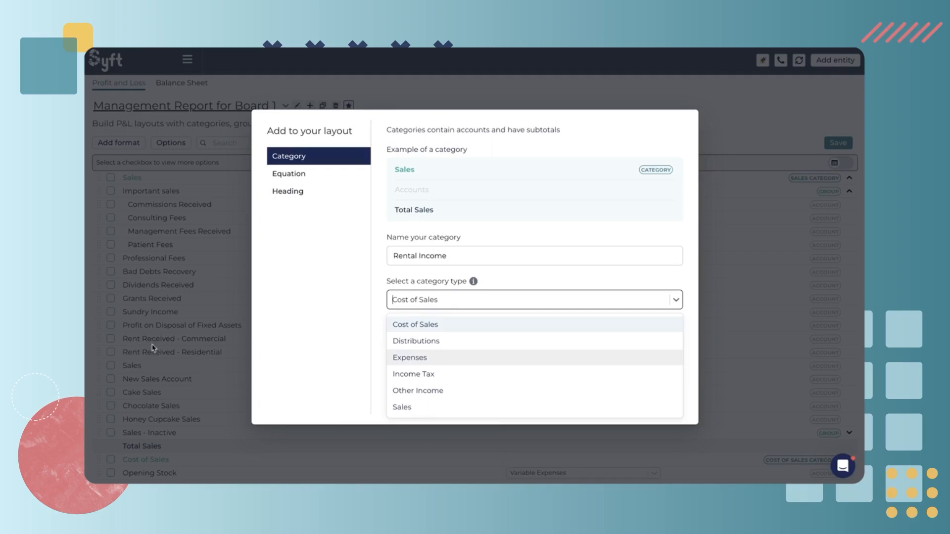
{"action": "left_click", "coordinate": [410, 407]}
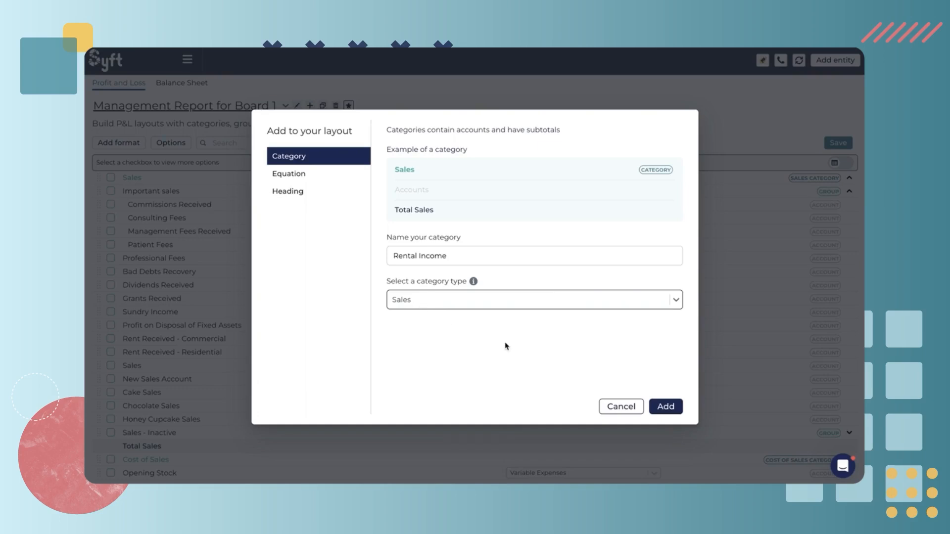
{"action": "left_click", "coordinate": [671, 408]}
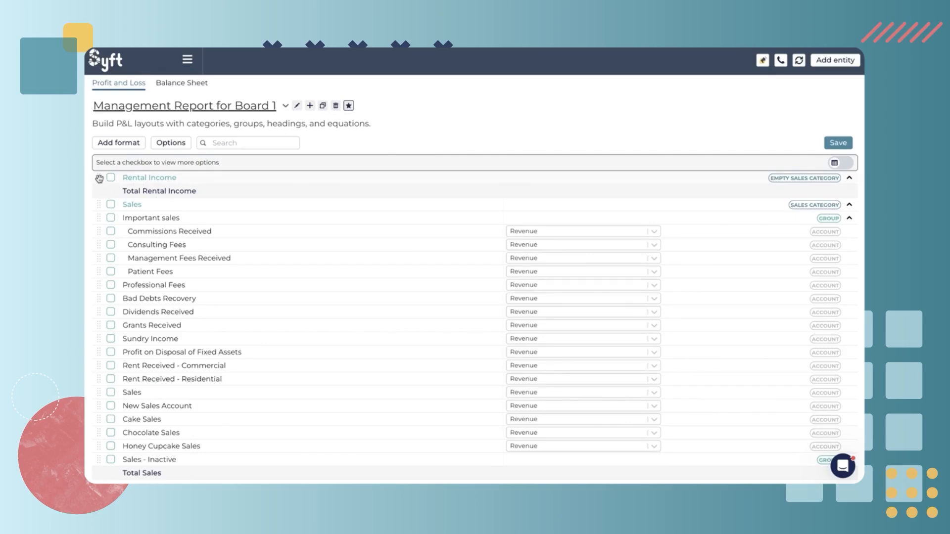
Move the Rental Income category below the Sales category, directly above Cost of Sales, and check its placement
{"action": "mouse_move", "coordinate": [100, 179]}
{"action": "left_mouse_down"}
{"action": "mouse_move", "coordinate": [102, 233]}
{"action": "mouse_move", "coordinate": [99, 194]}
{"action": "left_mouse_up"}
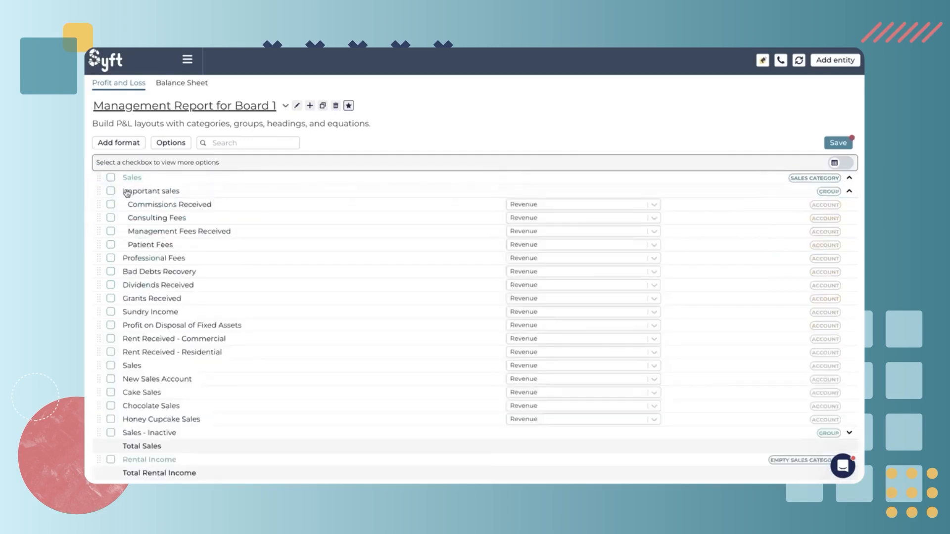
{"action": "scroll", "coordinate": [148, 433], "scroll_direction": "down", "scroll_amount": 1}
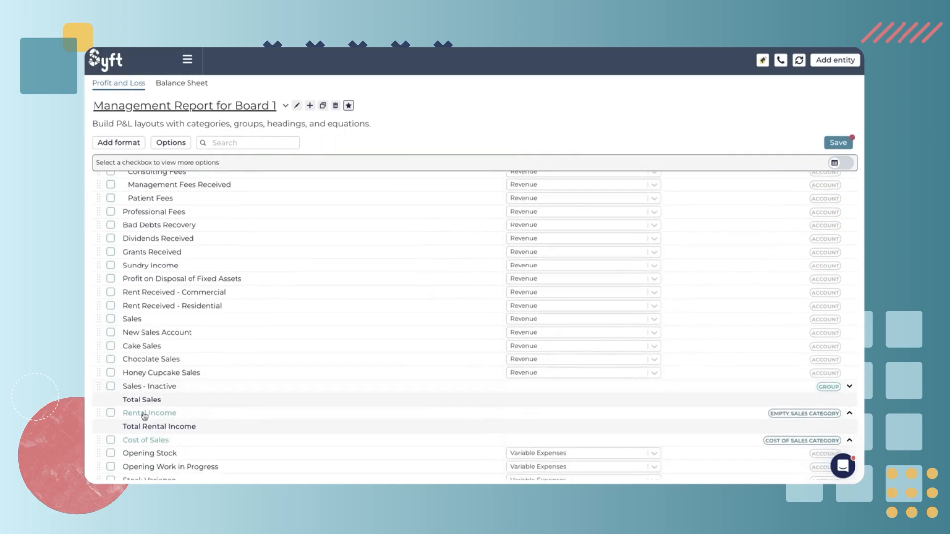
{"action": "scroll", "coordinate": [166, 467], "scroll_direction": "up", "scroll_amount": 1}
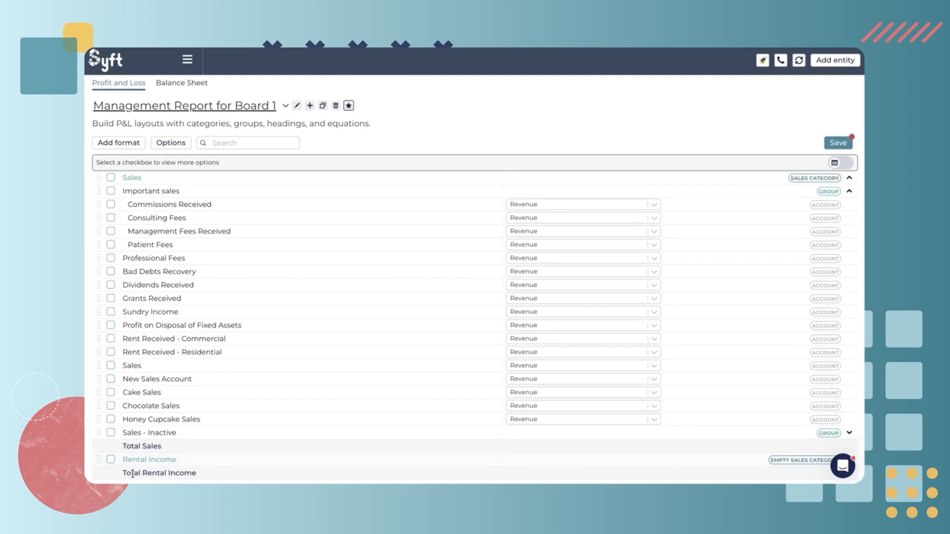
{"action": "scroll", "coordinate": [144, 476], "scroll_direction": "down", "scroll_amount": 2}
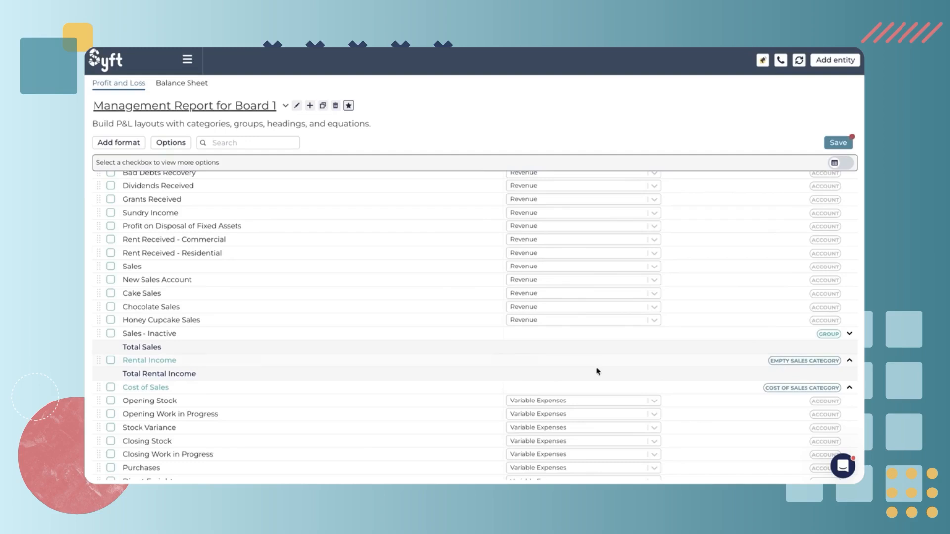
{"action": "scroll", "coordinate": [414, 372], "scroll_direction": "up", "scroll_amount": 2}
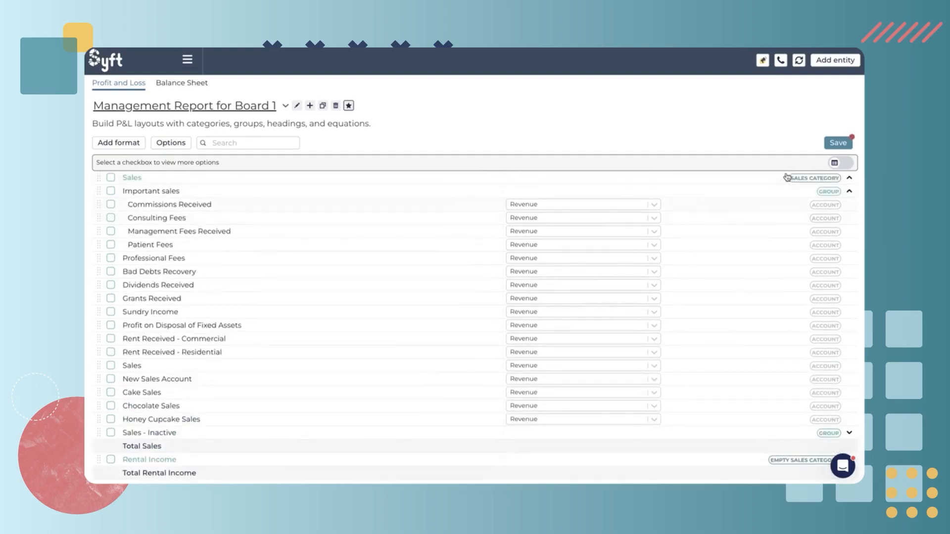
{"action": "triple_click", "coordinate": [134, 446]}
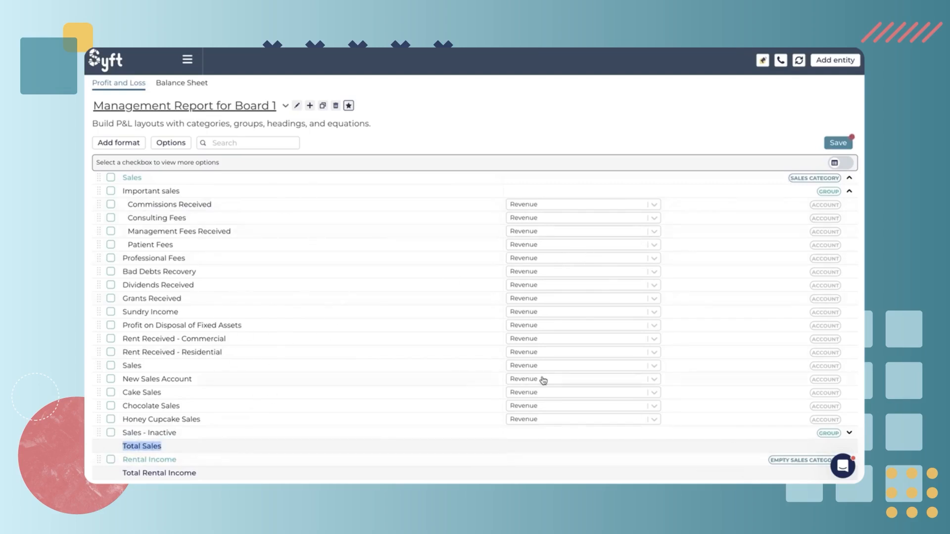
Start a new layout equation named Gross Profit % with the Percentage format
{"action": "left_click", "coordinate": [130, 145]}
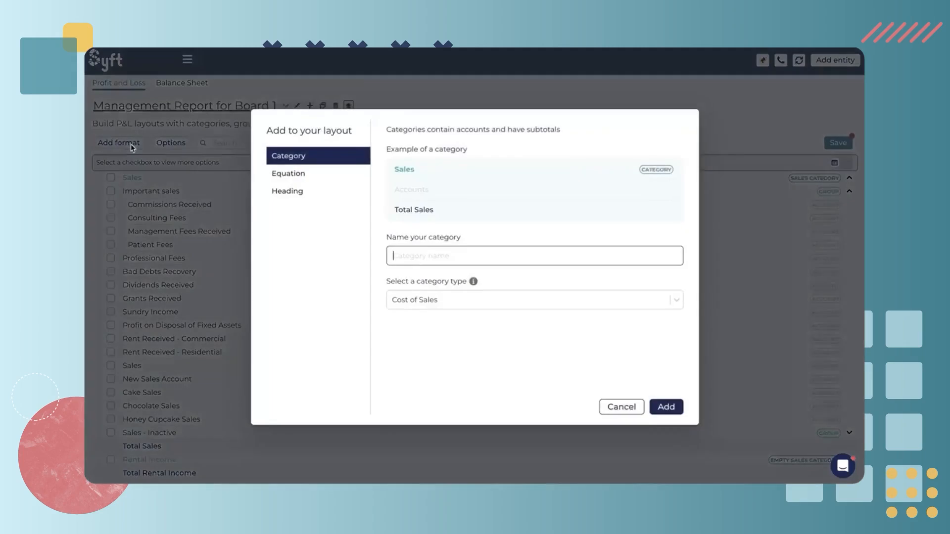
{"action": "left_click", "coordinate": [314, 173]}
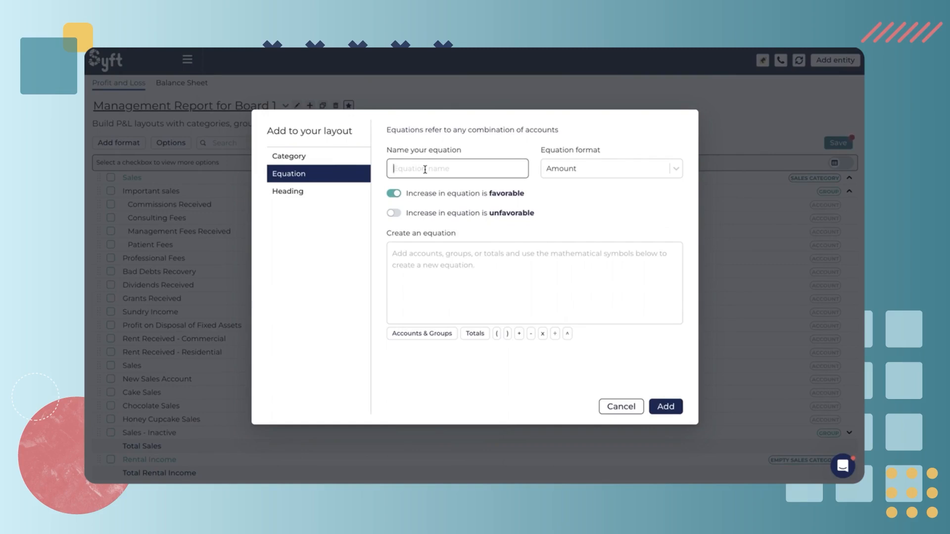
{"action": "type", "text": "Gross Profit %"}
{"action": "left_click", "coordinate": [596, 171]}
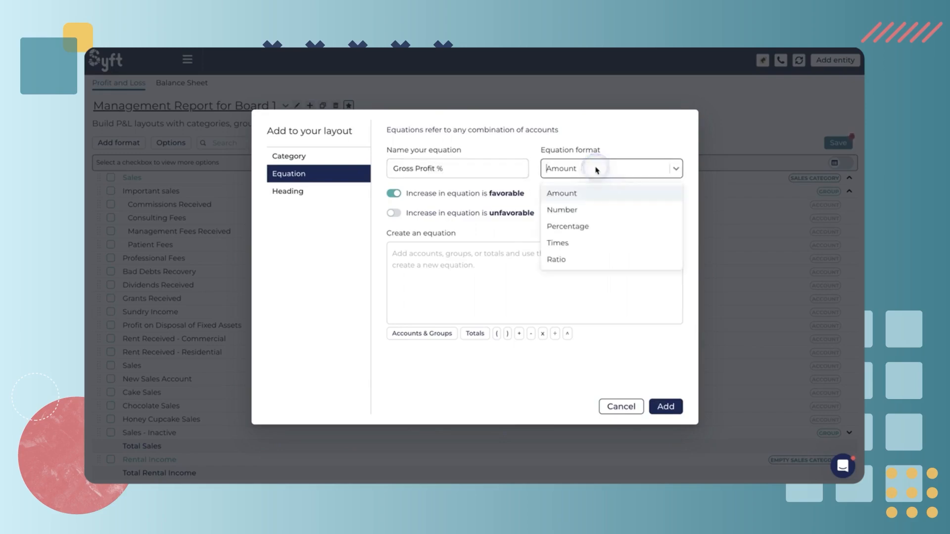
{"action": "left_click", "coordinate": [585, 228]}
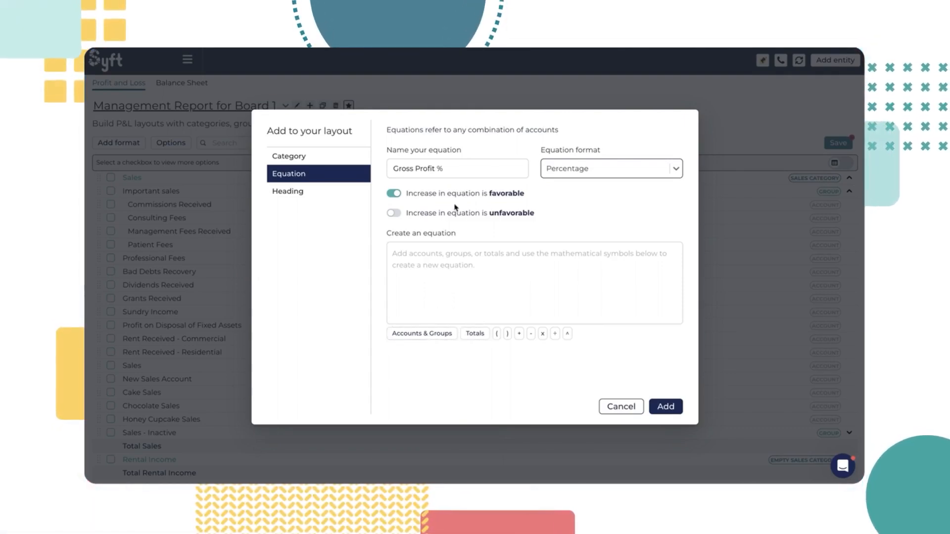
Insert the Total Sales total as the first term of the Gross Profit % equation
{"action": "left_click", "coordinate": [474, 336]}
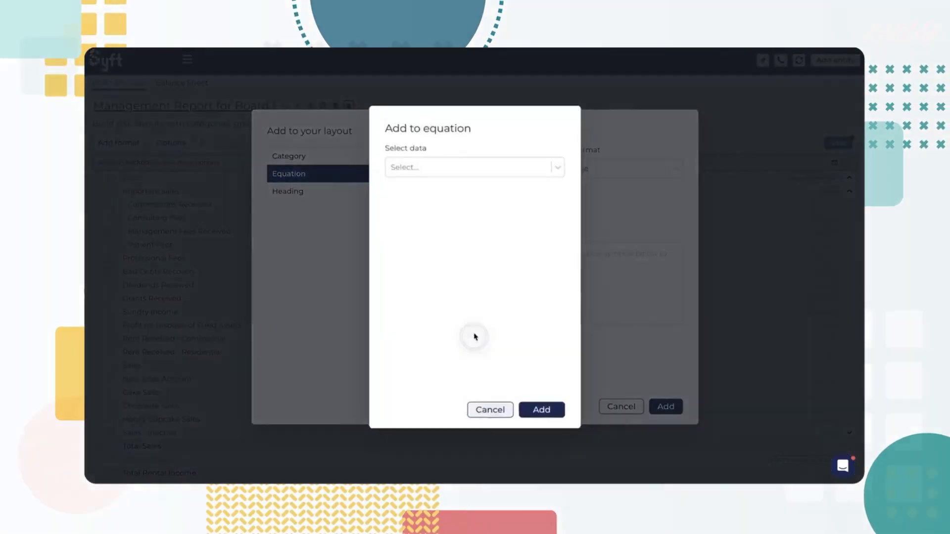
{"action": "left_click", "coordinate": [431, 181]}
{"action": "type", "text": "total"}
{"action": "left_click", "coordinate": [430, 193]}
{"action": "left_click", "coordinate": [527, 415]}
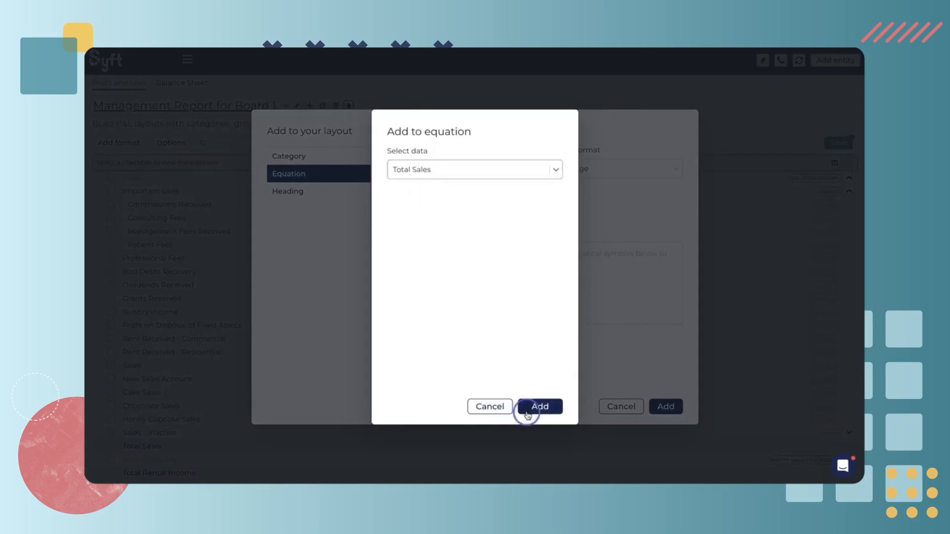
Subtract the Total Cost of Sales total from Total Sales in the equation
{"action": "left_click", "coordinate": [474, 335]}
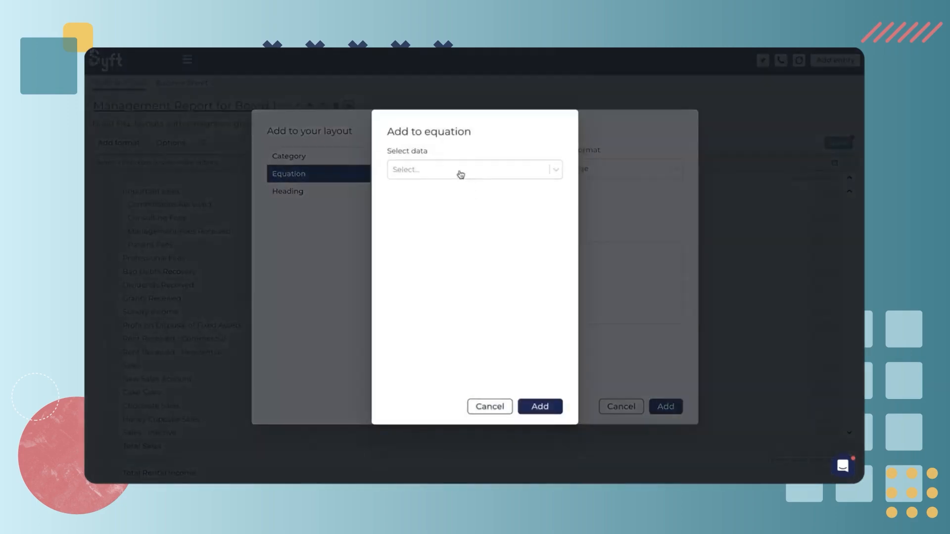
{"action": "left_click", "coordinate": [460, 174]}
{"action": "type", "text": "cosrt"}
{"action": "key", "text": "BackSpace"}
{"action": "key", "text": "BackSpace"}
{"action": "type", "text": "t"}
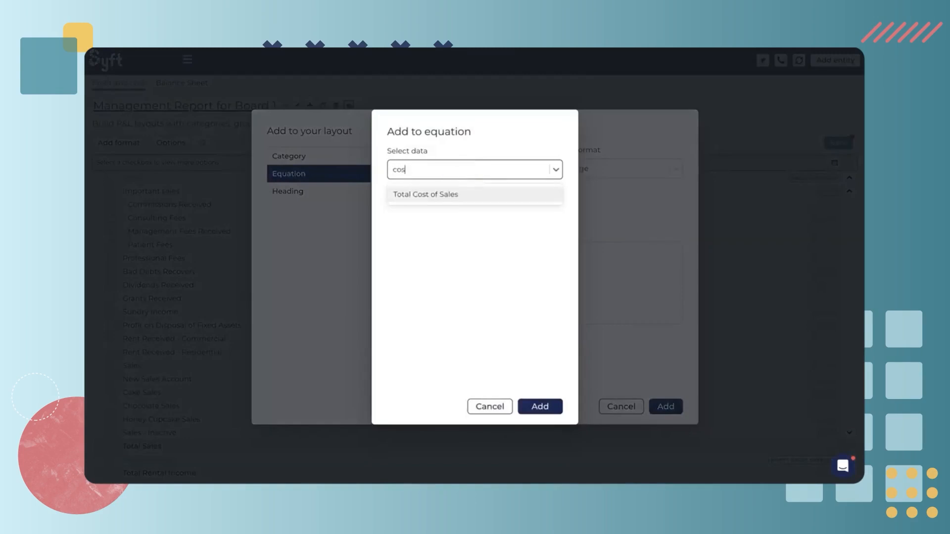
{"action": "left_click", "coordinate": [452, 195]}
{"action": "left_click", "coordinate": [538, 407]}
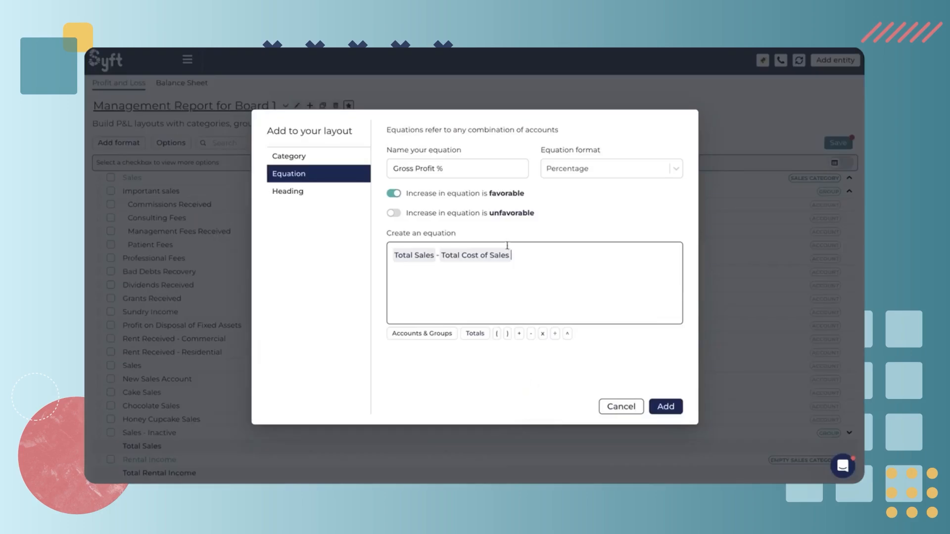
Enclose Total Sales - Total Cost of Sales in parentheses
{"action": "left_click", "coordinate": [513, 261]}
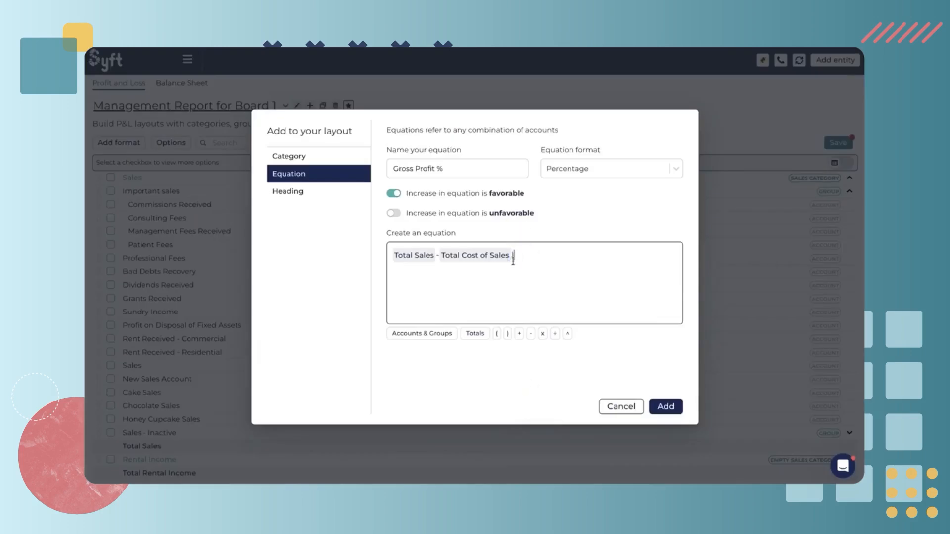
{"action": "left_click", "coordinate": [386, 256]}
{"action": "type", "text": "("}
{"action": "left_click", "coordinate": [549, 257]}
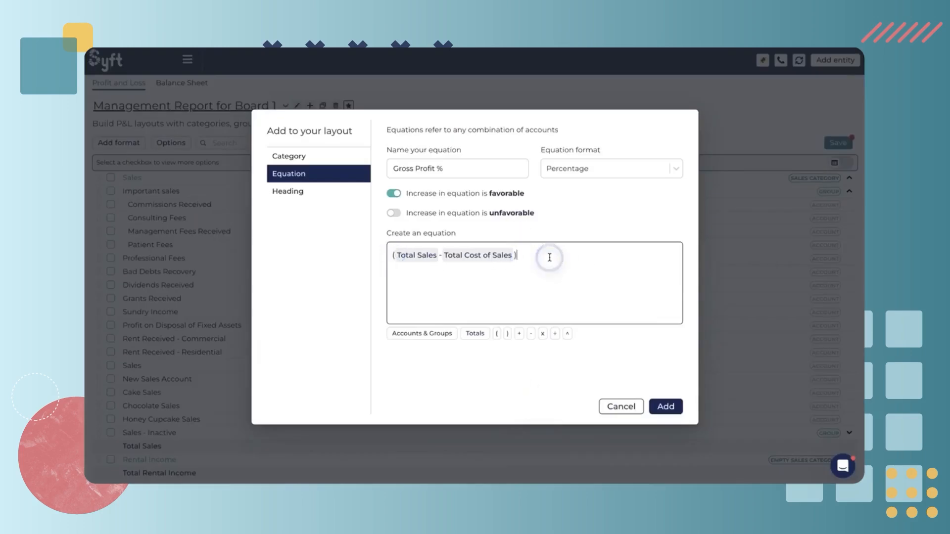
Divide the parenthesised difference by the Total Sales total
{"action": "left_click", "coordinate": [554, 333]}
{"action": "left_click", "coordinate": [474, 333]}
{"action": "left_click", "coordinate": [434, 170]}
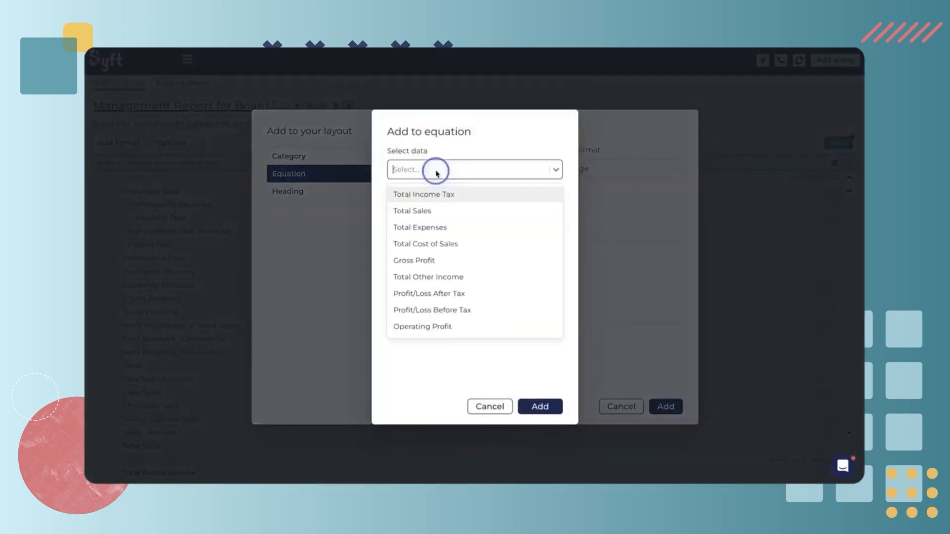
{"action": "type", "text": "sales"}
{"action": "left_click", "coordinate": [438, 194]}
{"action": "left_click", "coordinate": [544, 408]}
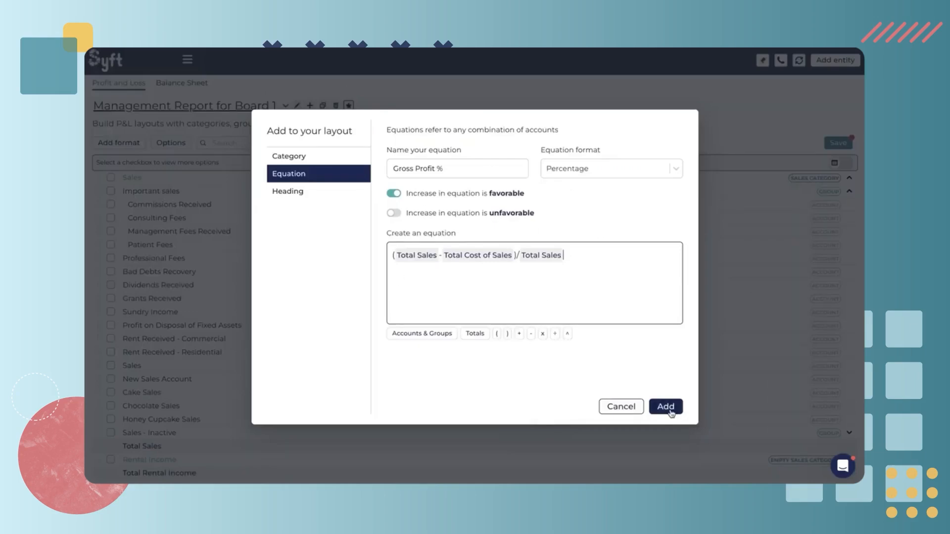
Browse the Expenses accounts available as equation data, without adding any of them to the Gross Profit % equation
{"action": "left_click", "coordinate": [418, 341]}
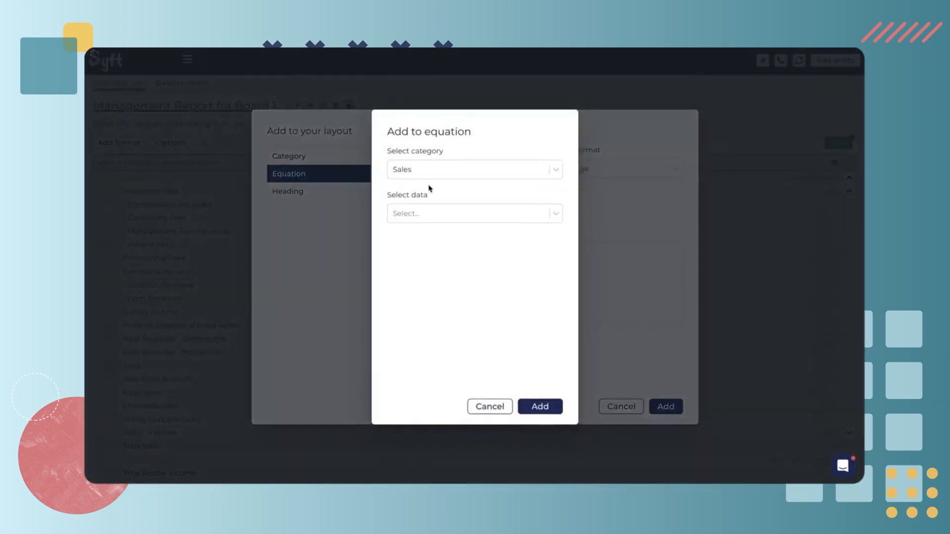
{"action": "left_click", "coordinate": [431, 176]}
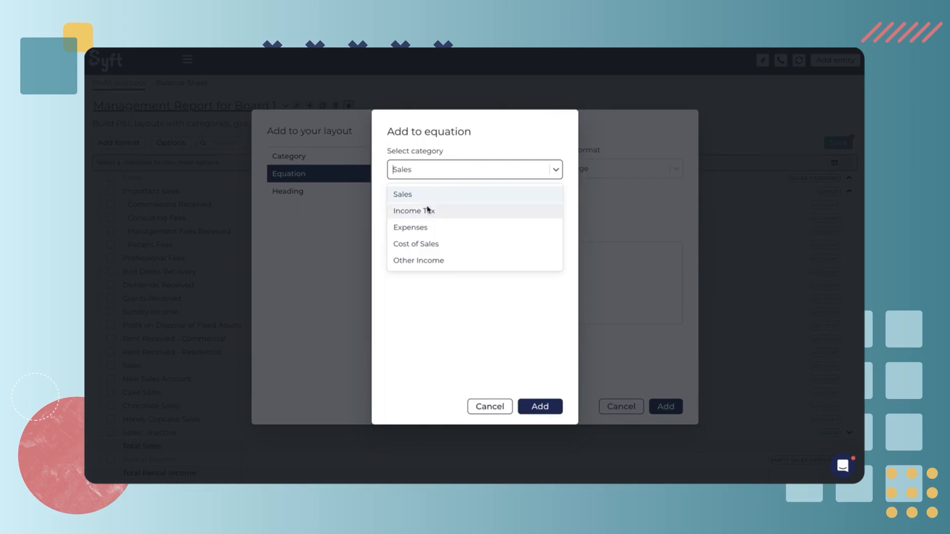
{"action": "left_click", "coordinate": [426, 230]}
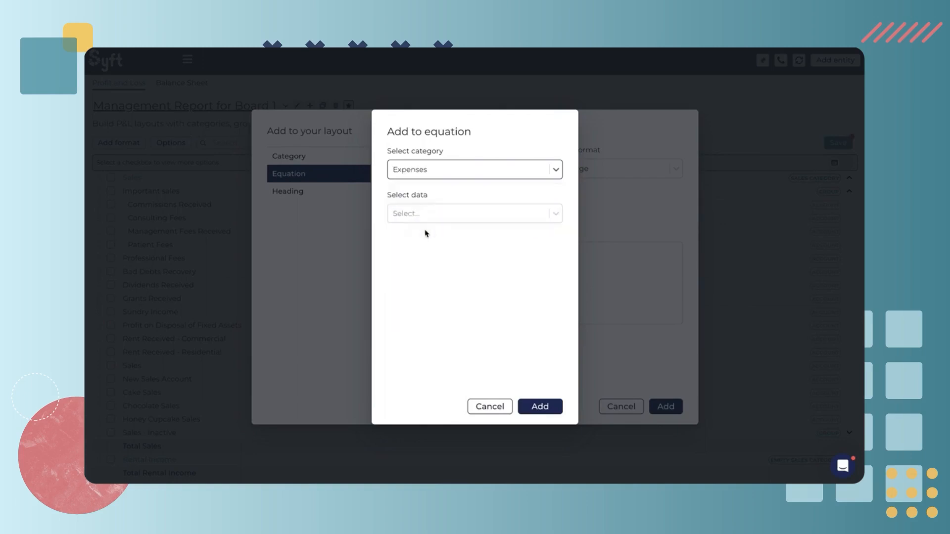
{"action": "left_click", "coordinate": [424, 217]}
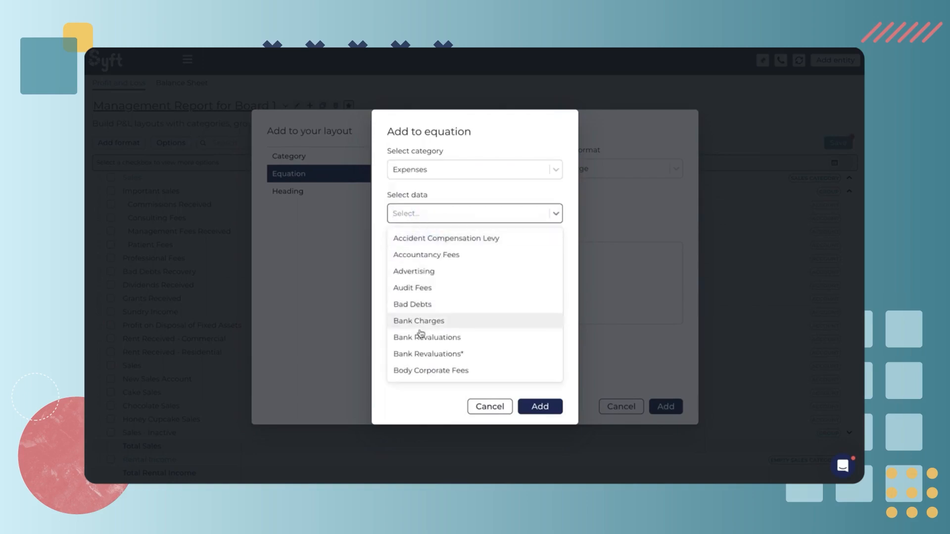
{"action": "scroll", "coordinate": [419, 347], "scroll_direction": "down", "scroll_amount": 2}
{"action": "scroll", "coordinate": [419, 357], "scroll_direction": "down", "scroll_amount": 2}
{"action": "left_click", "coordinate": [424, 272]}
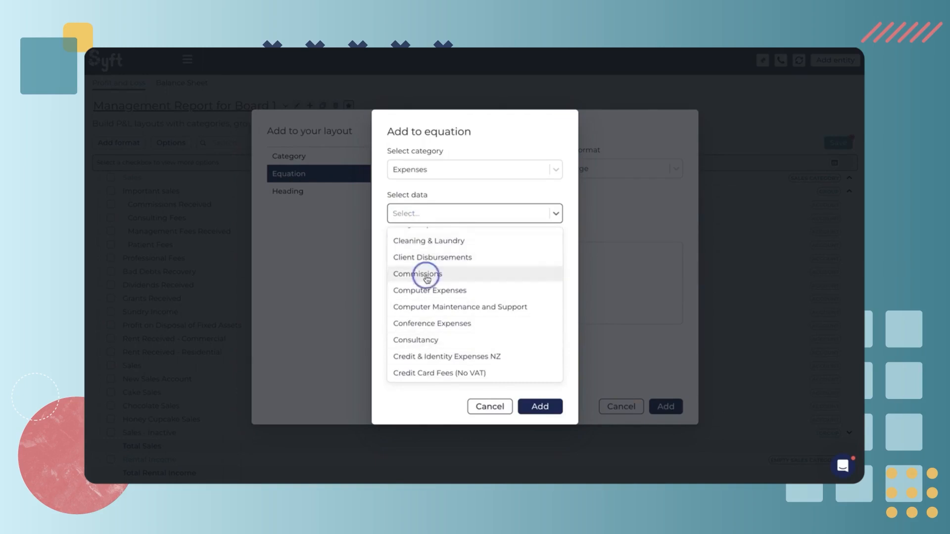
{"action": "left_click", "coordinate": [501, 411]}
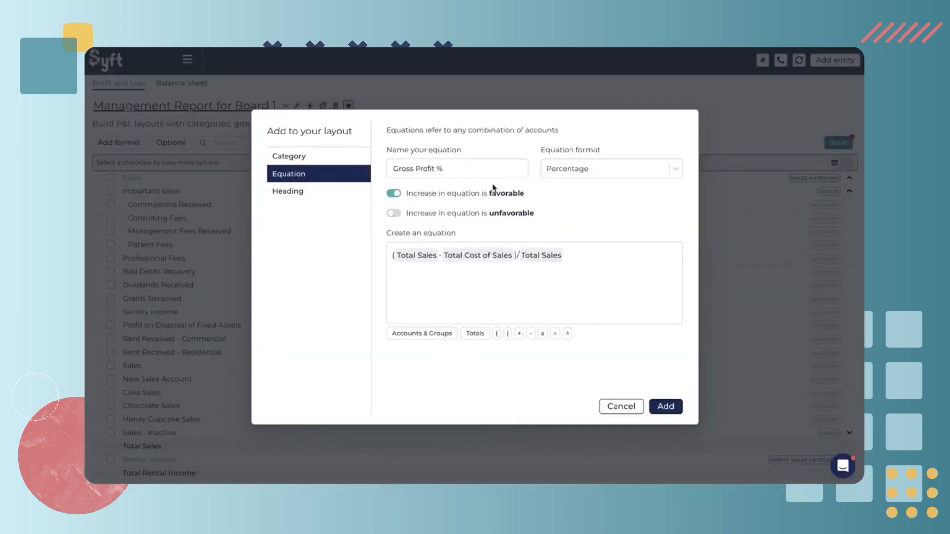
Add the Gross Profit % equation to the layout and place it directly below Gross Profit
{"action": "left_click", "coordinate": [666, 406]}
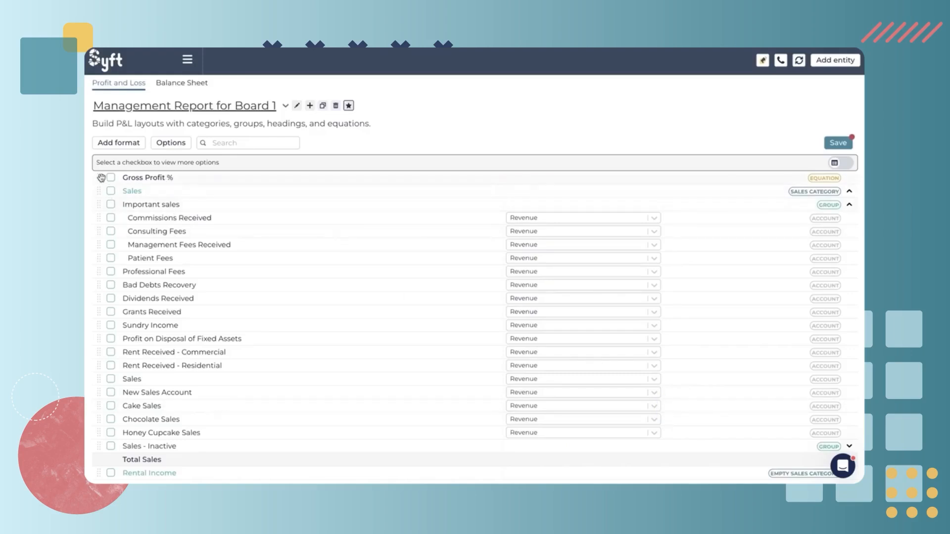
{"action": "left_click_drag", "start_coordinate": [99, 178], "coordinate": [107, 235]}
{"action": "scroll", "coordinate": [207, 245], "scroll_direction": "down", "scroll_amount": 10}
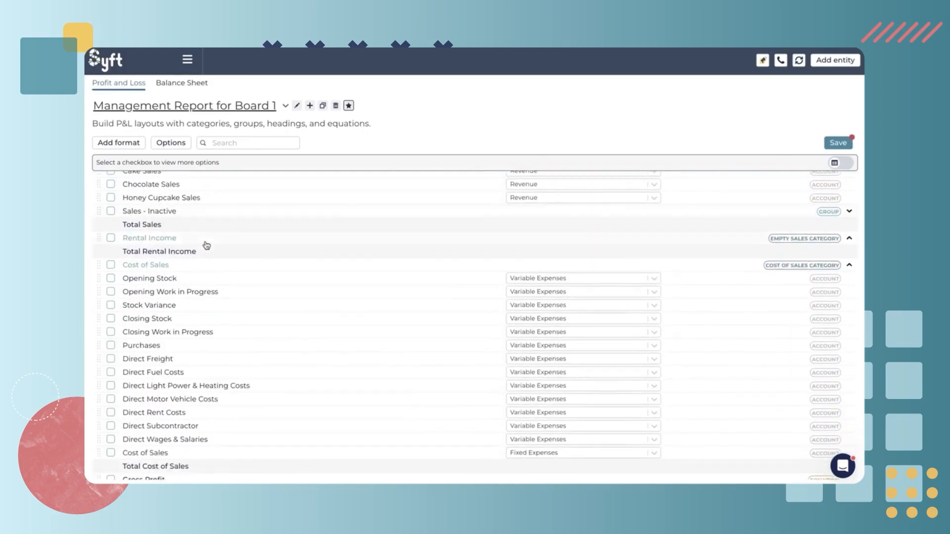
{"action": "scroll", "coordinate": [206, 245], "scroll_direction": "up", "scroll_amount": 1}
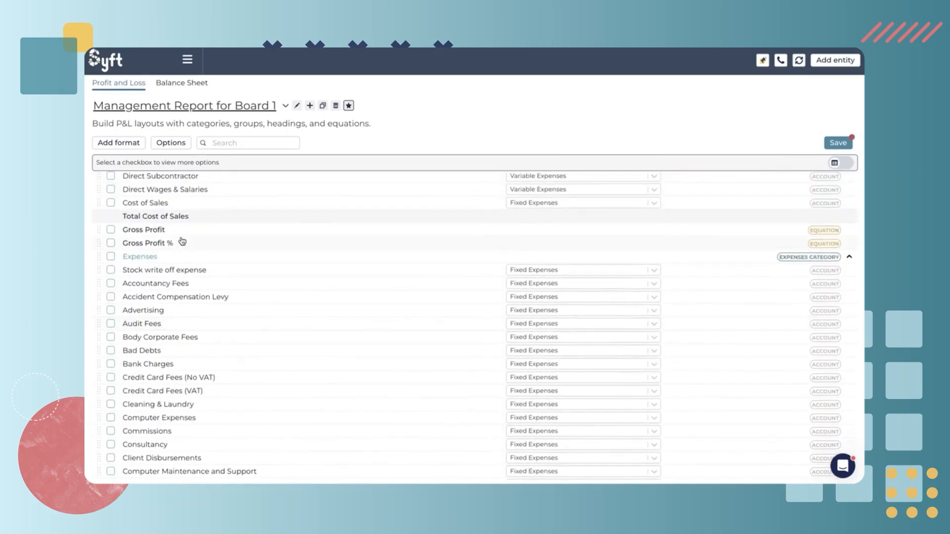
Reopen the Gross Profit % equation, search its available totals for "gros", and leave without changing it
{"action": "left_click", "coordinate": [110, 244]}
{"action": "left_click", "coordinate": [193, 162]}
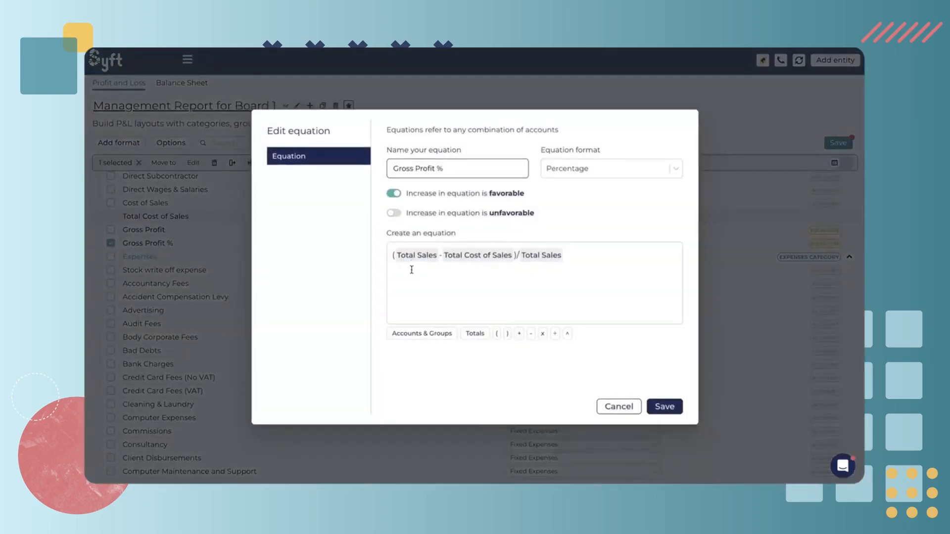
{"action": "left_click", "coordinate": [585, 256]}
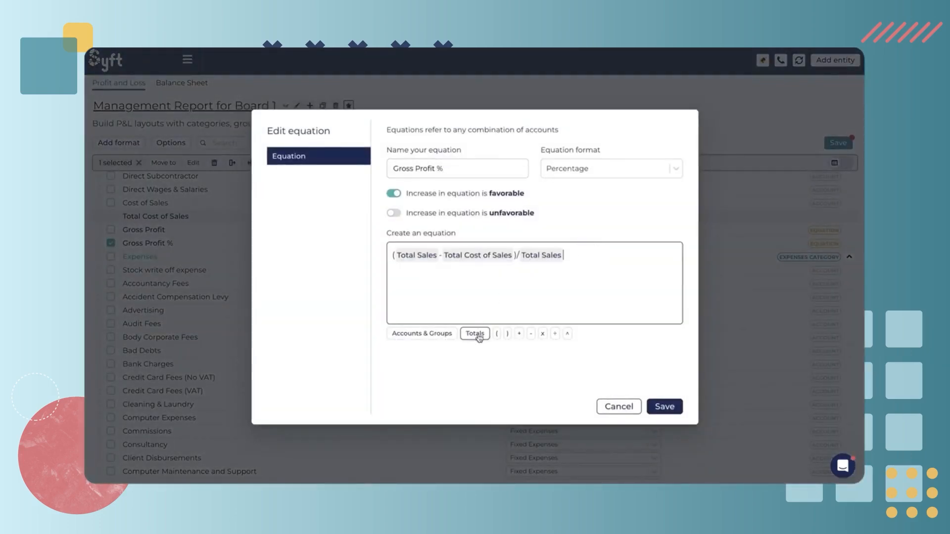
{"action": "left_click", "coordinate": [475, 333]}
{"action": "left_click", "coordinate": [468, 168]}
{"action": "type", "text": "gros"}
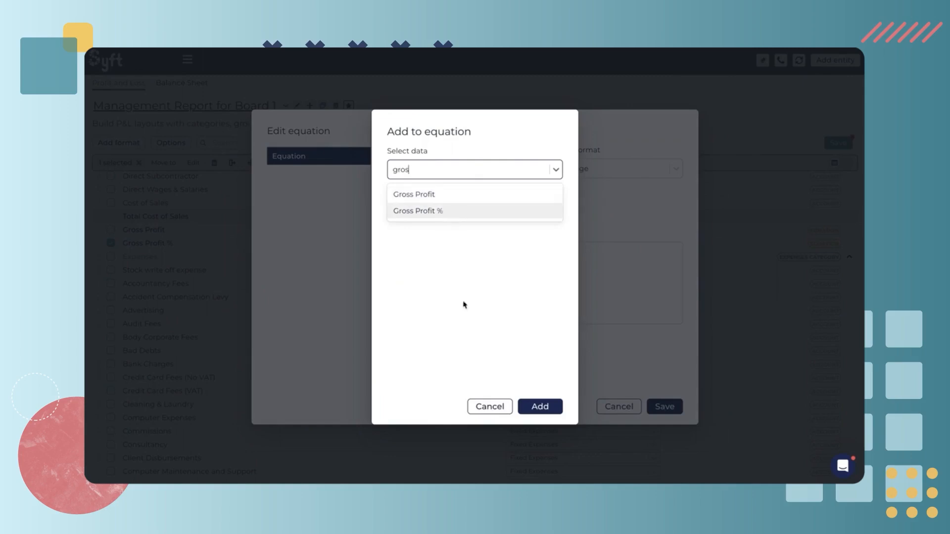
{"action": "left_click", "coordinate": [474, 354]}
{"action": "left_click", "coordinate": [477, 405]}
{"action": "left_click", "coordinate": [622, 407]}
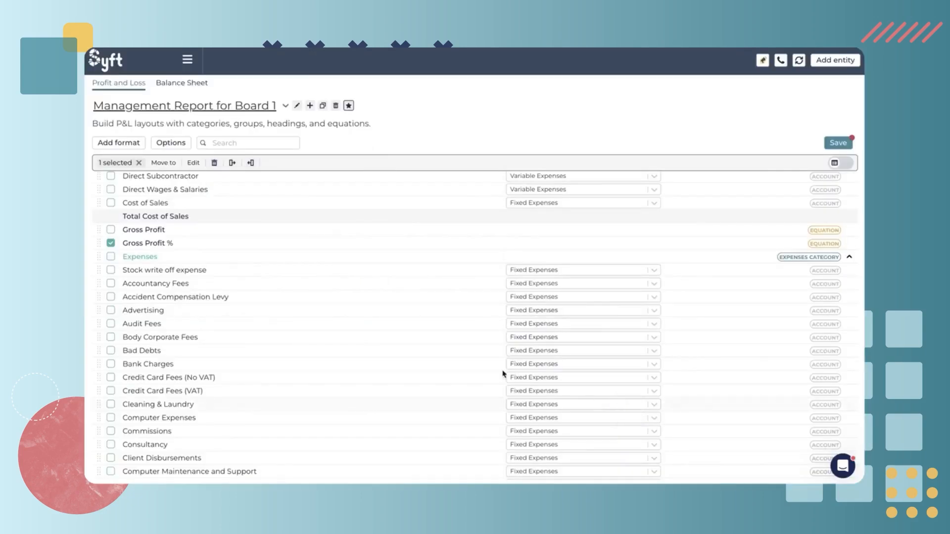
{"action": "left_click", "coordinate": [137, 163]}
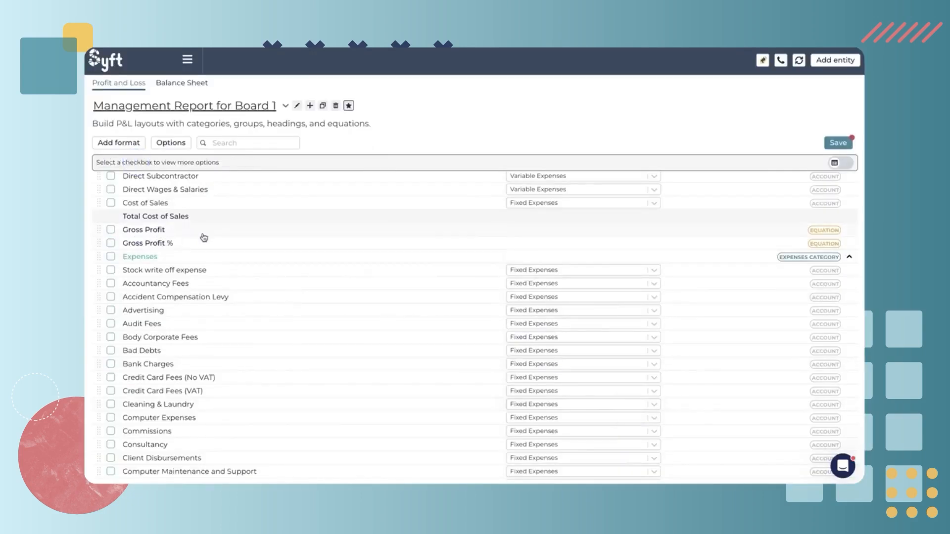
Add a heading named Income Statement to the layout
{"action": "scroll", "coordinate": [202, 236], "scroll_direction": "up", "scroll_amount": 10}
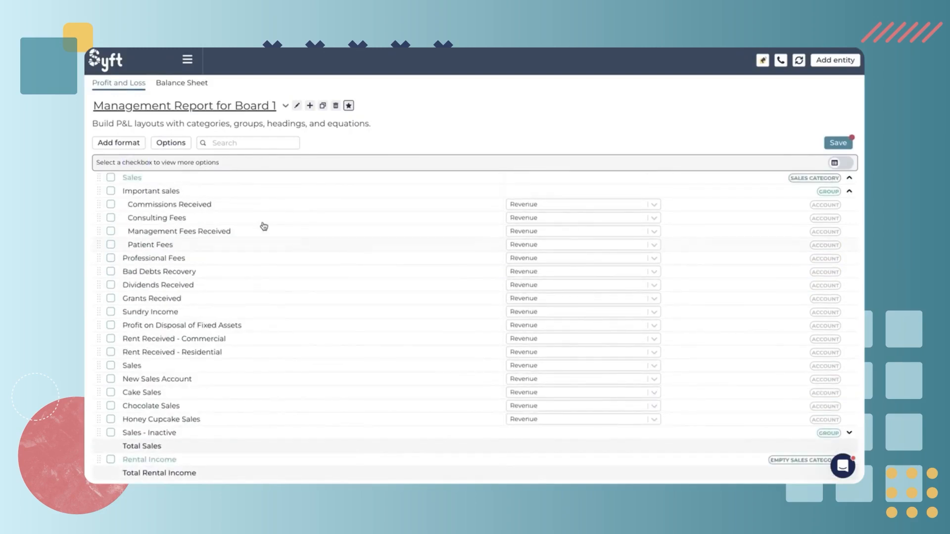
{"action": "left_click", "coordinate": [129, 145]}
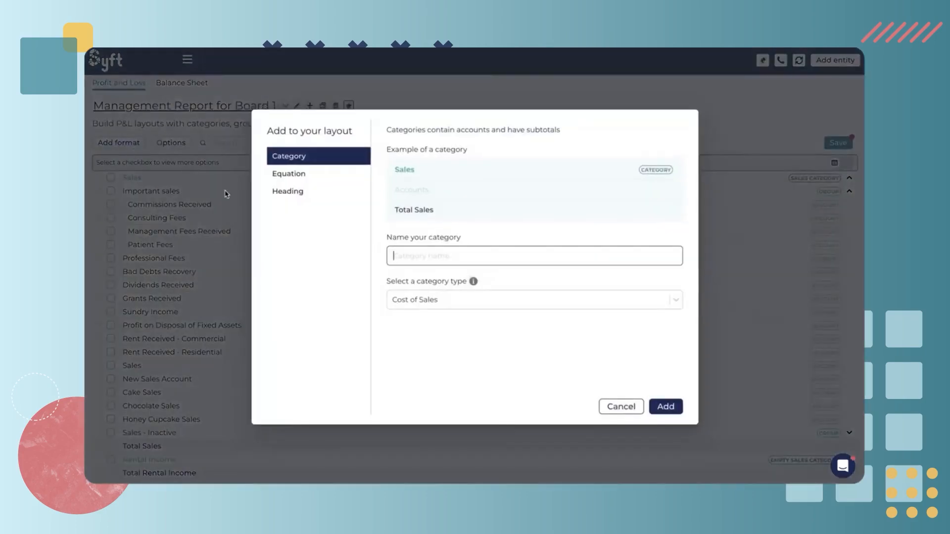
{"action": "left_click", "coordinate": [286, 198]}
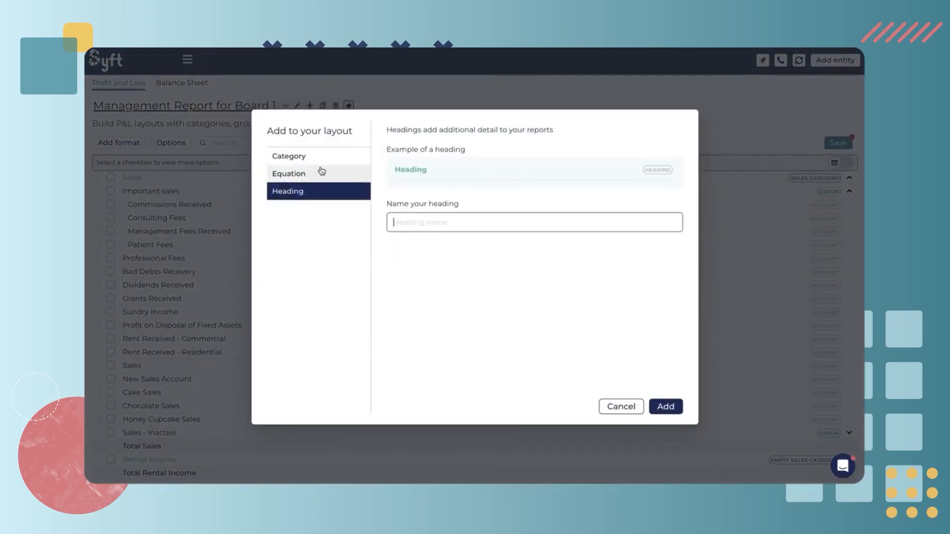
{"action": "left_click", "coordinate": [301, 159]}
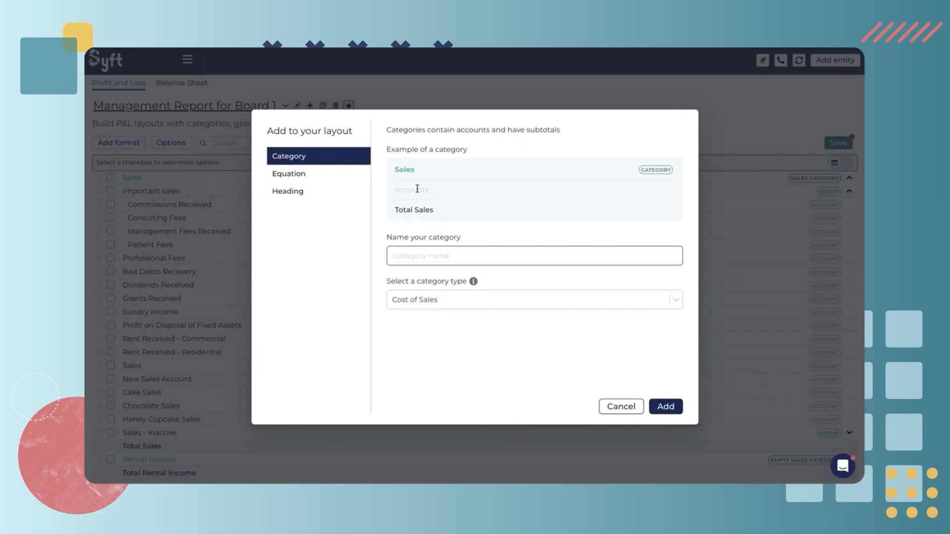
{"action": "left_click", "coordinate": [303, 192]}
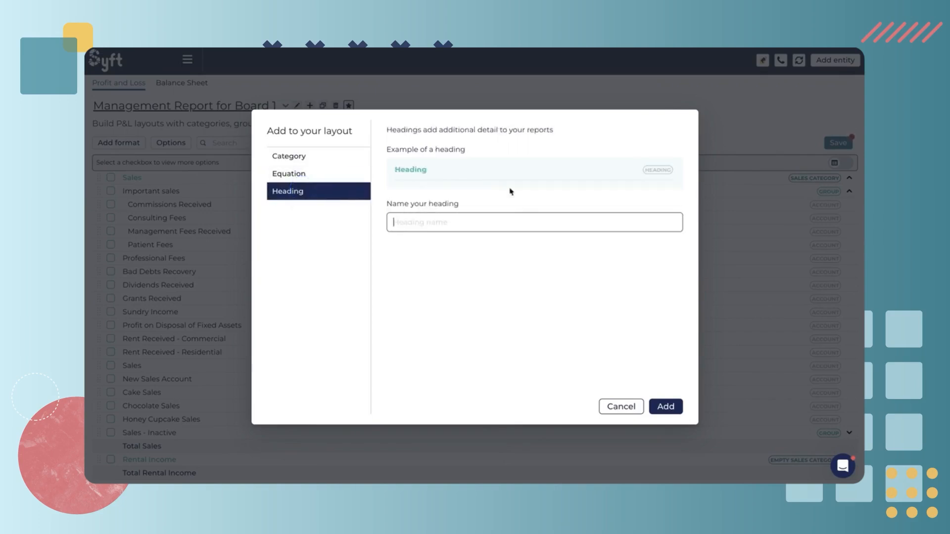
{"action": "type", "text": "Income Statement"}
{"action": "left_click", "coordinate": [664, 408]}
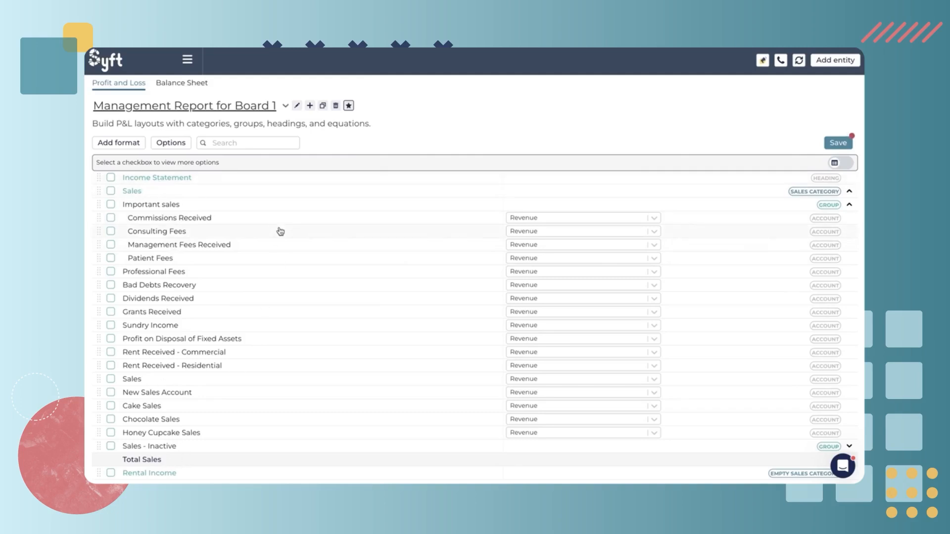
Try the Income Statement heading between Gross Profit % and Expenses, and return it to the start of the layout
{"action": "left_click_drag", "start_coordinate": [99, 177], "coordinate": [98, 248]}
{"action": "scroll", "coordinate": [132, 303], "scroll_direction": "down", "scroll_amount": 5}
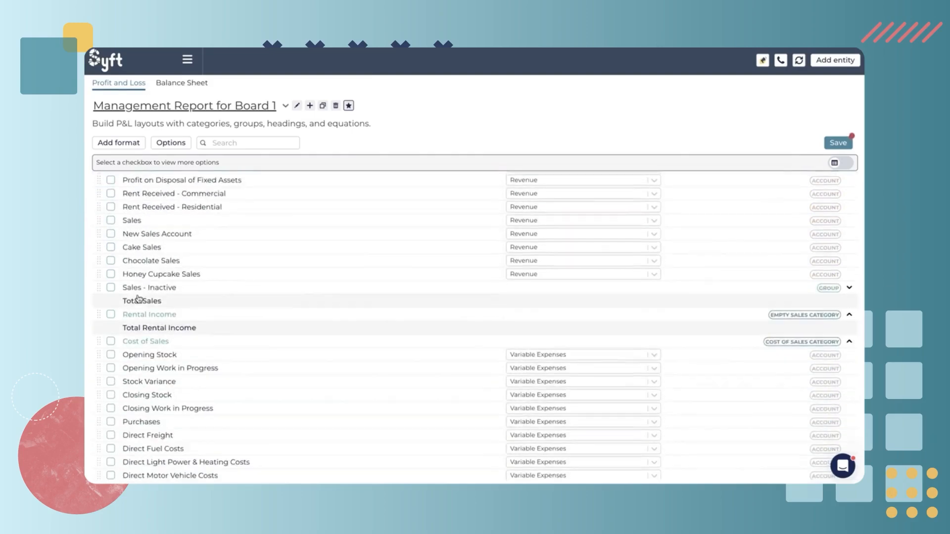
{"action": "scroll", "coordinate": [139, 299], "scroll_direction": "down", "scroll_amount": 15}
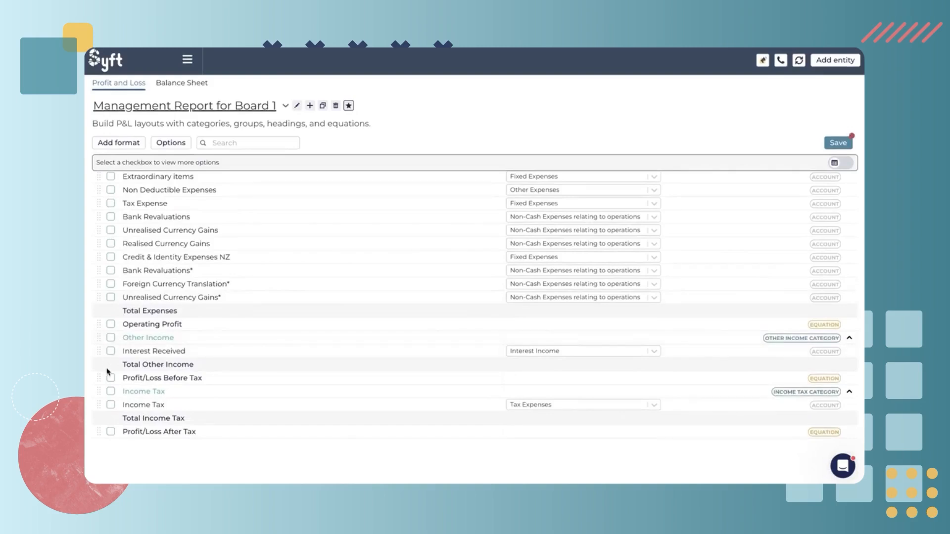
{"action": "scroll", "coordinate": [109, 351], "scroll_direction": "up", "scroll_amount": 10}
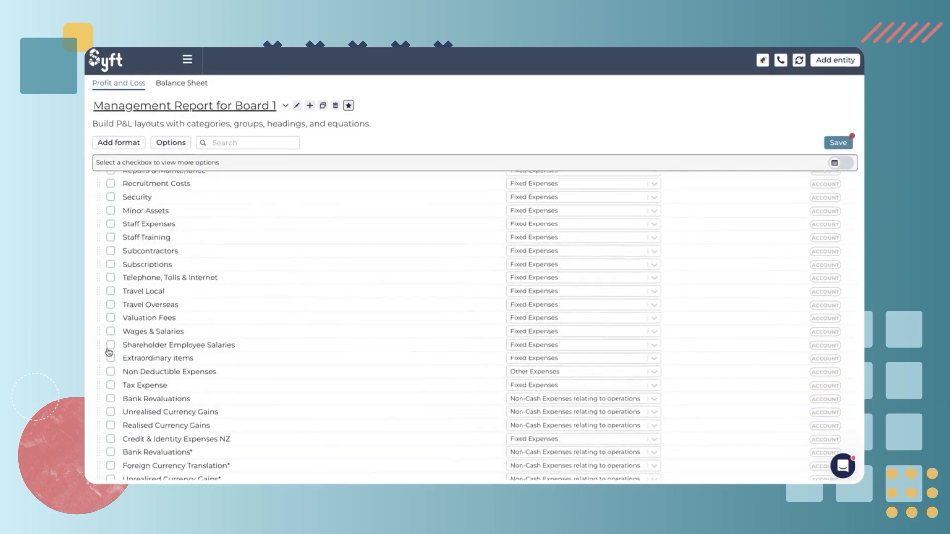
{"action": "scroll", "coordinate": [108, 351], "scroll_direction": "up", "scroll_amount": 10}
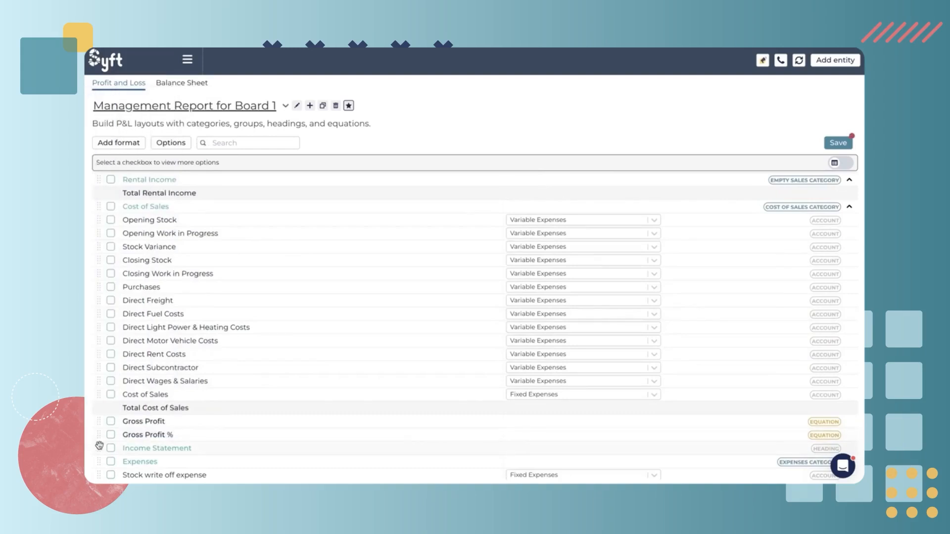
{"action": "left_click_drag", "start_coordinate": [99, 445], "coordinate": [112, 361]}
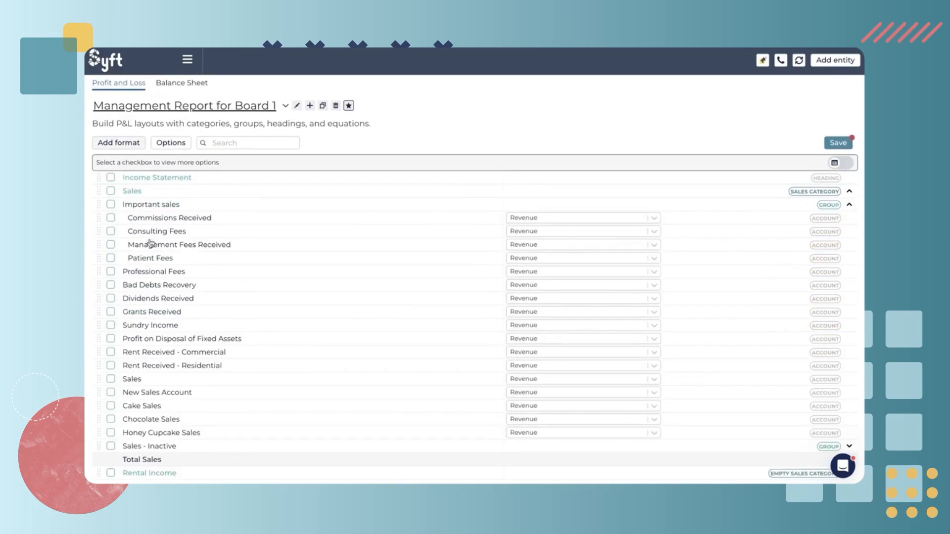
Group the Cost of Sales category's accounts from Direct Freight through Direct Wages & Salaries together with the Cost of Sales account
{"action": "scroll", "coordinate": [164, 336], "scroll_direction": "down", "scroll_amount": 3}
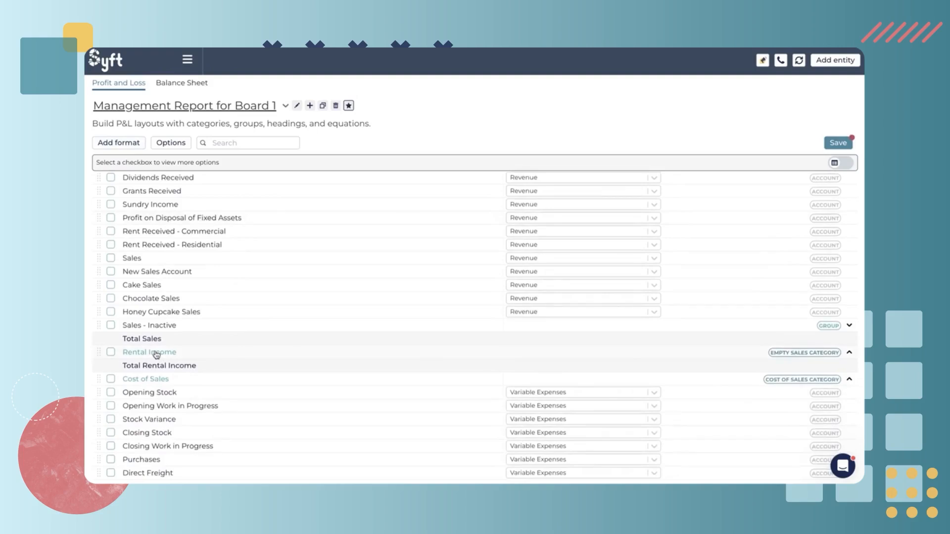
{"action": "scroll", "coordinate": [156, 355], "scroll_direction": "up", "scroll_amount": 3}
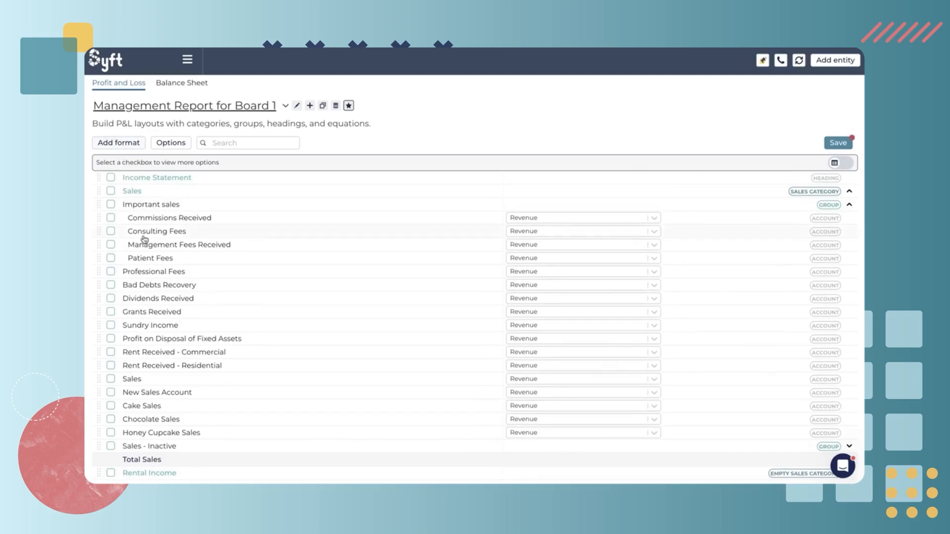
{"action": "scroll", "coordinate": [157, 319], "scroll_direction": "down", "scroll_amount": 6}
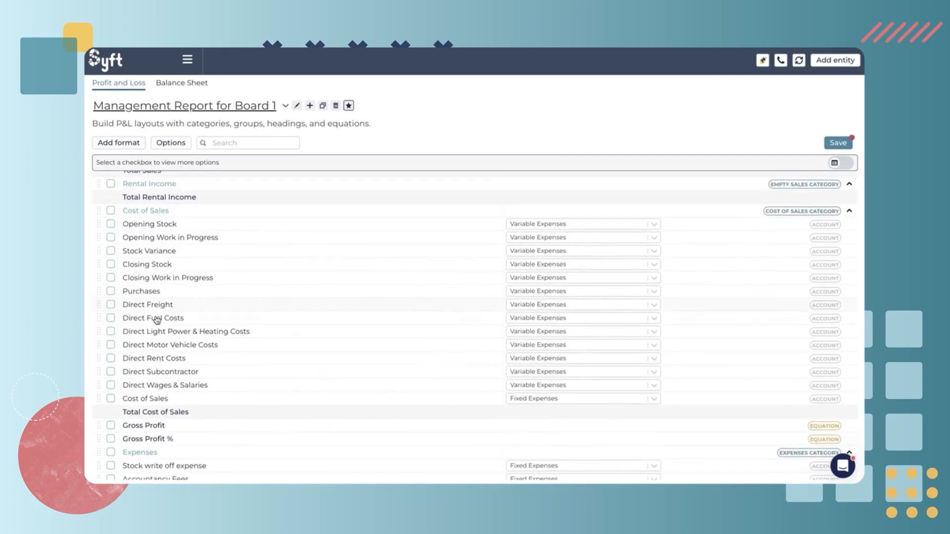
{"action": "left_click", "coordinate": [111, 304]}
{"action": "left_click", "coordinate": [110, 318]}
{"action": "left_click", "coordinate": [110, 331]}
{"action": "left_click", "coordinate": [111, 345]}
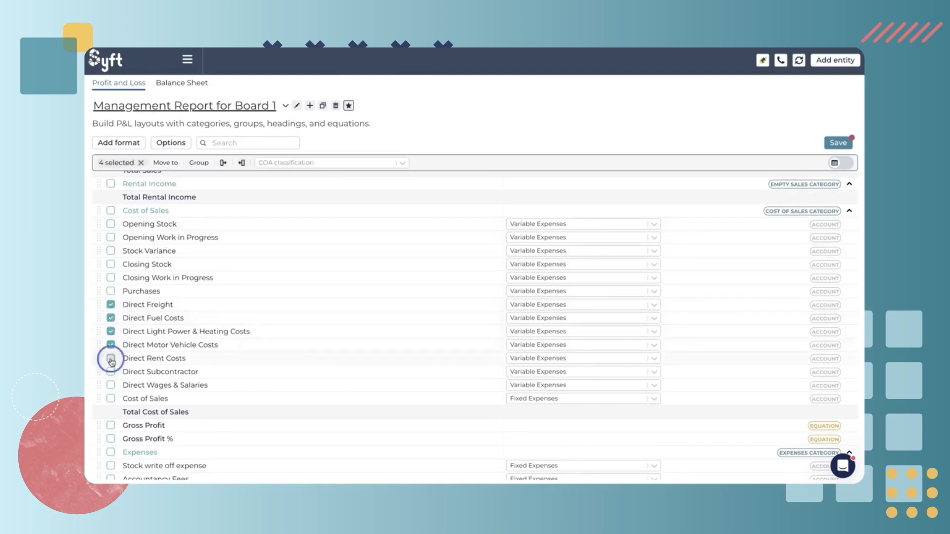
{"action": "left_click", "coordinate": [111, 359]}
{"action": "left_click", "coordinate": [110, 372]}
{"action": "left_click", "coordinate": [110, 385]}
{"action": "left_click", "coordinate": [111, 398]}
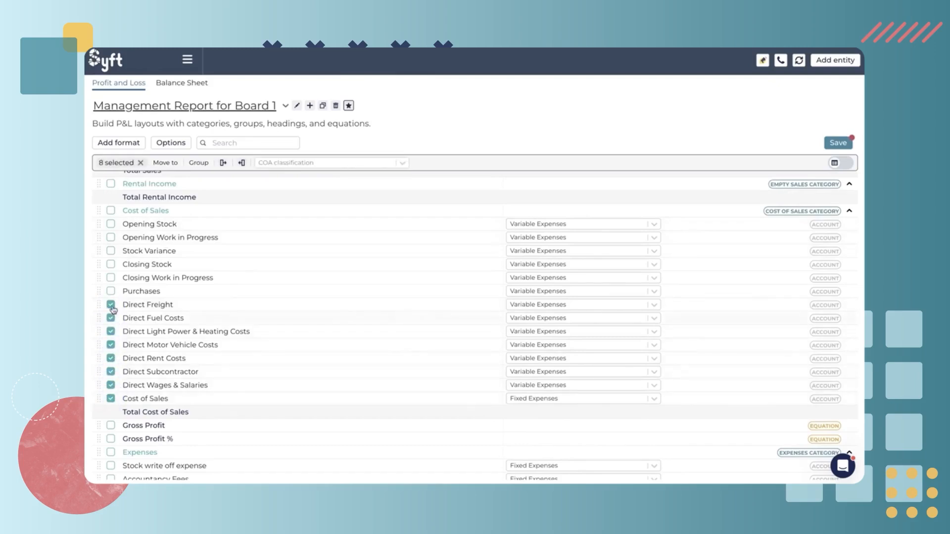
{"action": "left_click", "coordinate": [199, 163]}
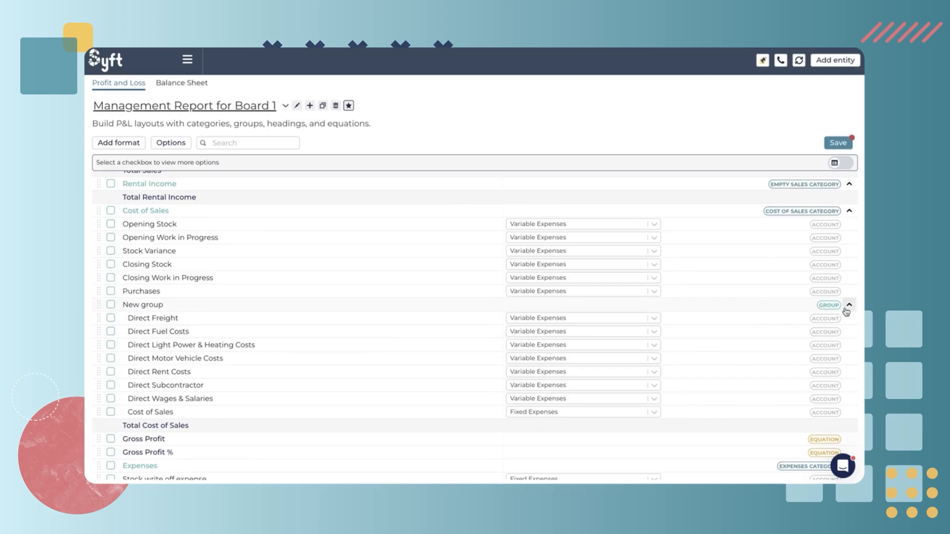
Rename the new group in the Cost of Sales category to Direct Costs
{"action": "left_click", "coordinate": [161, 305]}
{"action": "key", "text": "BackSpace"}
{"action": "key", "text": "BackSpace"}
{"action": "key", "text": "BackSpace"}
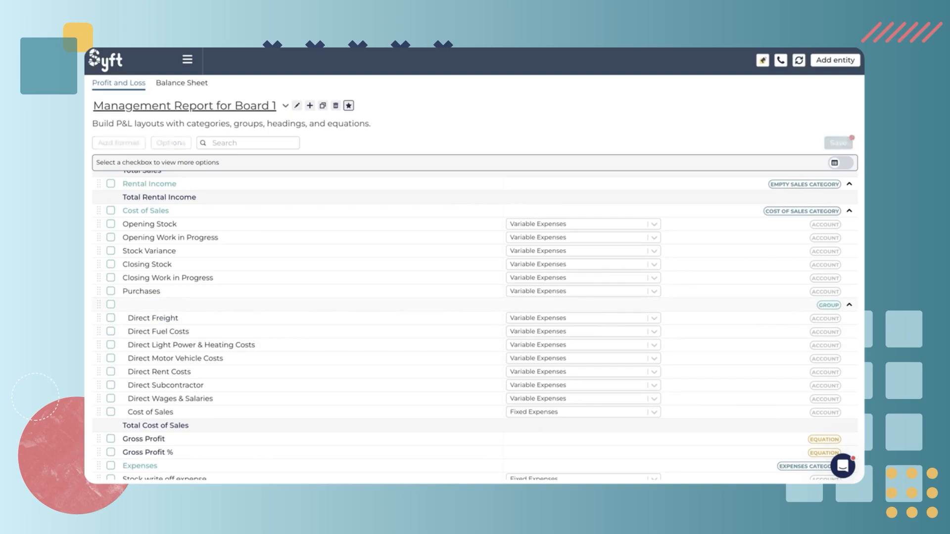
{"action": "type", "text": "Direct Costs"}
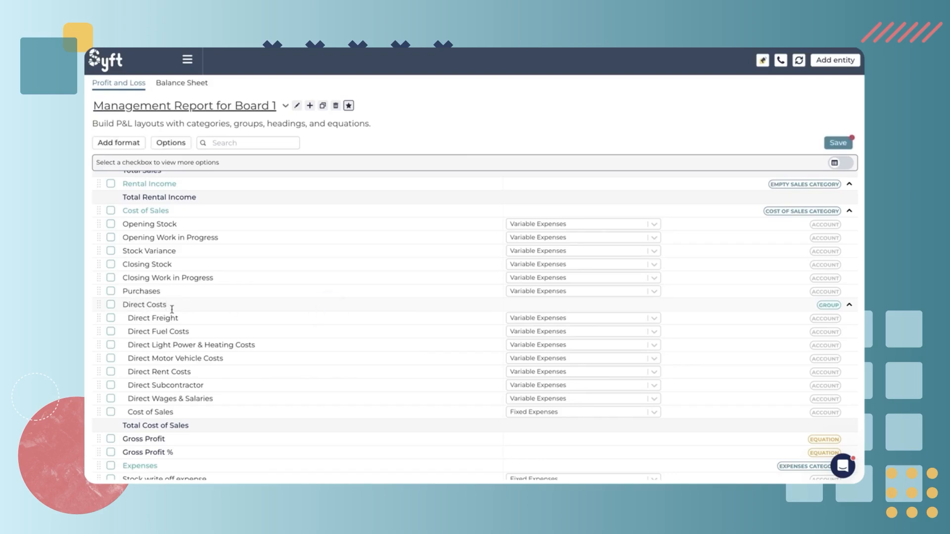
{"action": "scroll", "coordinate": [166, 303], "scroll_direction": "up", "scroll_amount": 2}
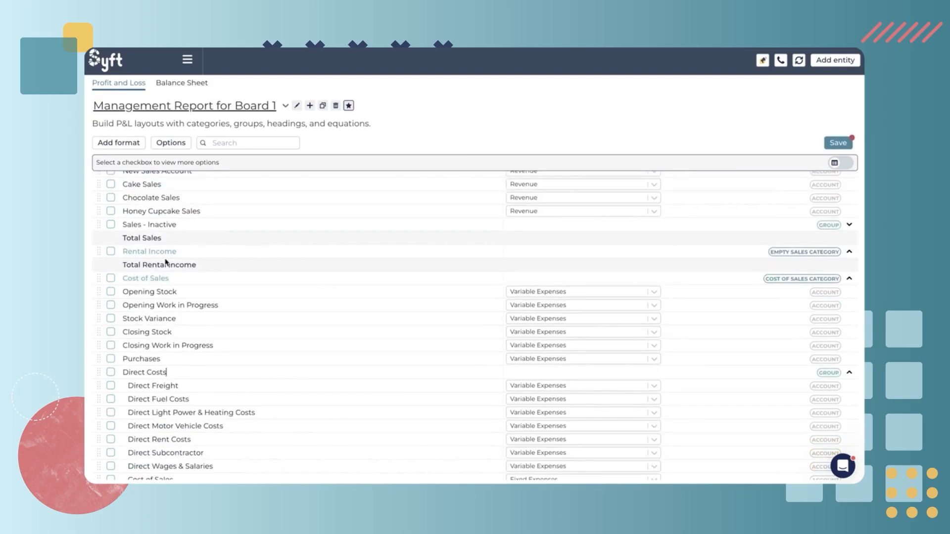
{"action": "left_click_drag", "start_coordinate": [124, 263], "coordinate": [206, 263]}
{"action": "scroll", "coordinate": [207, 335], "scroll_direction": "down", "scroll_amount": 1}
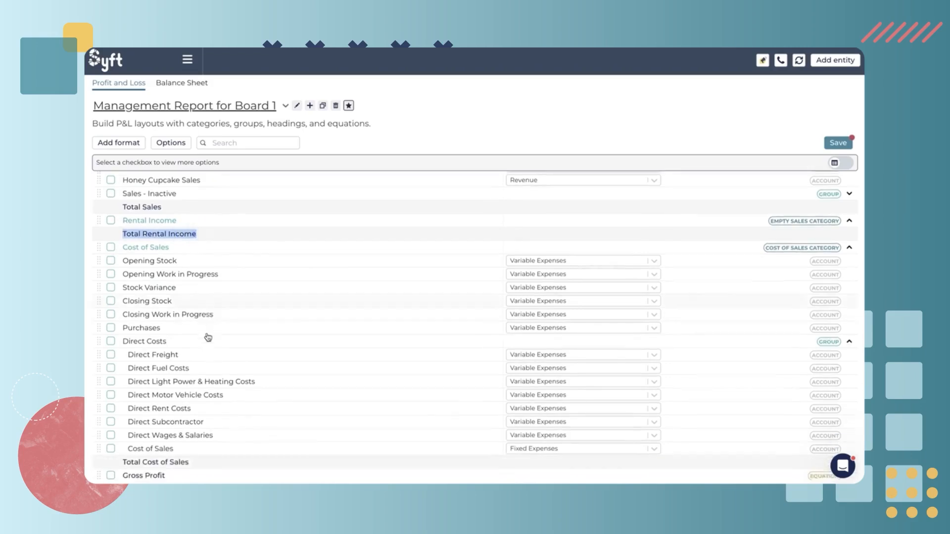
Collapse and re-expand the Direct Costs group to check its accounts, and save the layout
{"action": "left_click", "coordinate": [165, 331]}
{"action": "left_click_drag", "start_coordinate": [165, 332], "coordinate": [122, 332]}
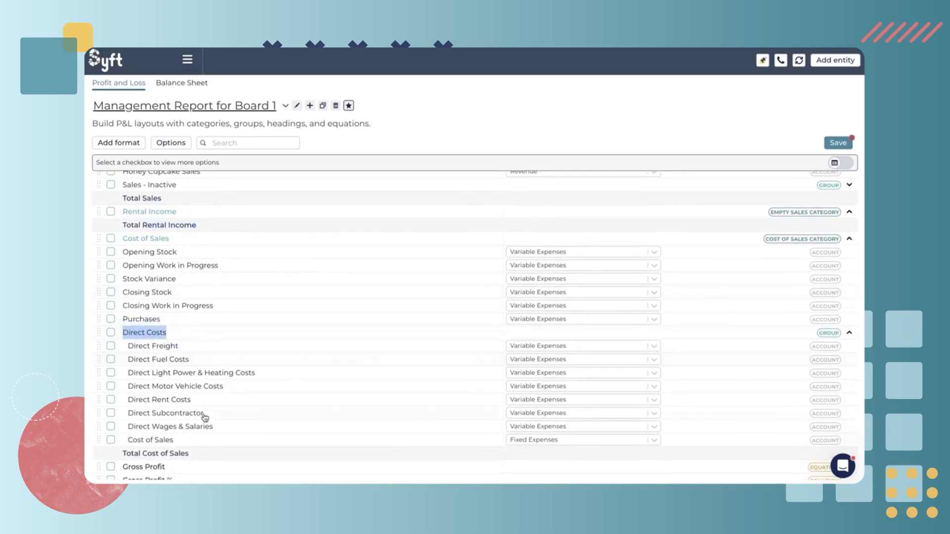
{"action": "left_click", "coordinate": [848, 333]}
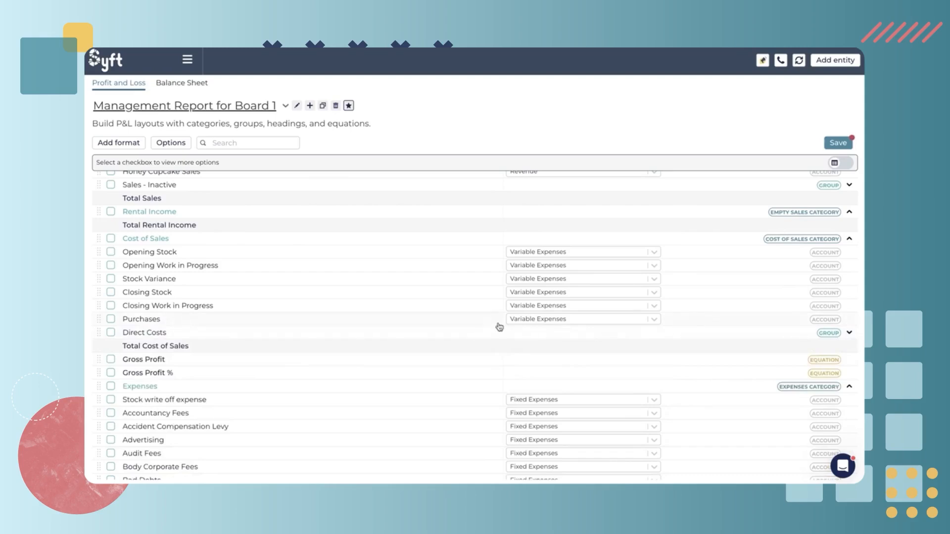
{"action": "left_click", "coordinate": [848, 333]}
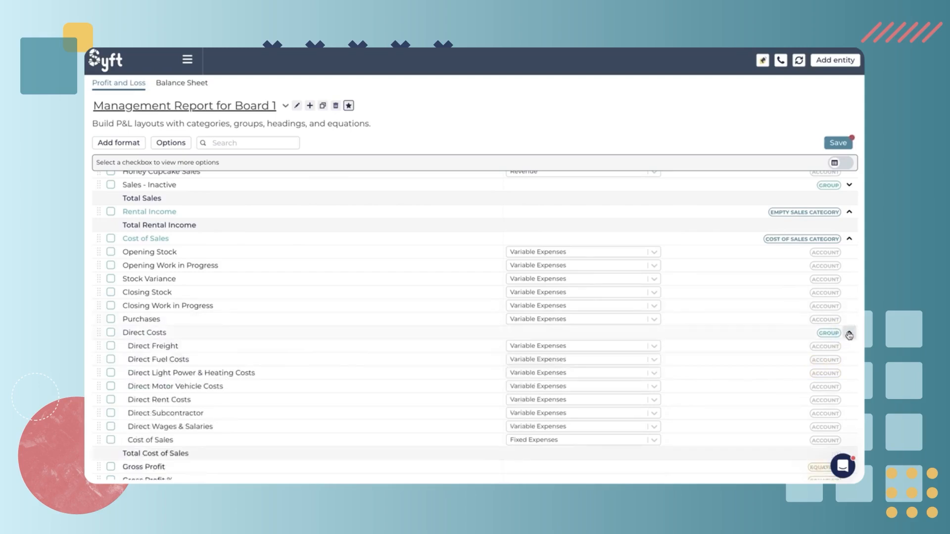
{"action": "left_click", "coordinate": [849, 334]}
{"action": "left_click", "coordinate": [848, 334]}
{"action": "left_click", "coordinate": [173, 331]}
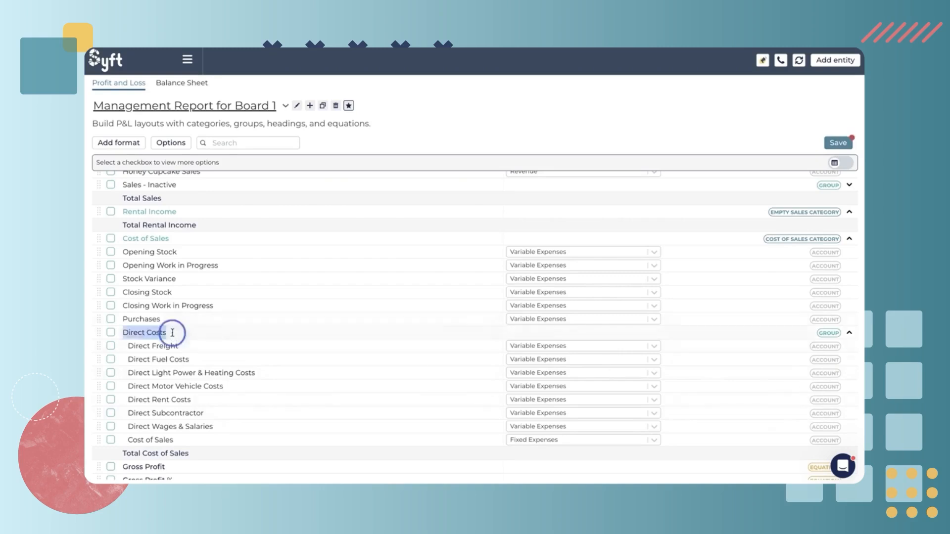
{"action": "left_click_drag", "start_coordinate": [170, 332], "coordinate": [126, 335]}
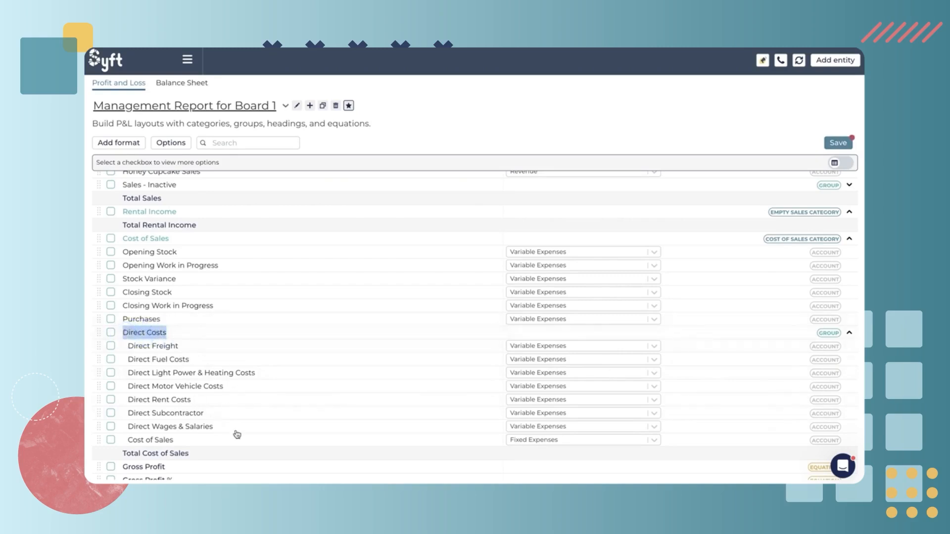
{"action": "left_click", "coordinate": [841, 143]}
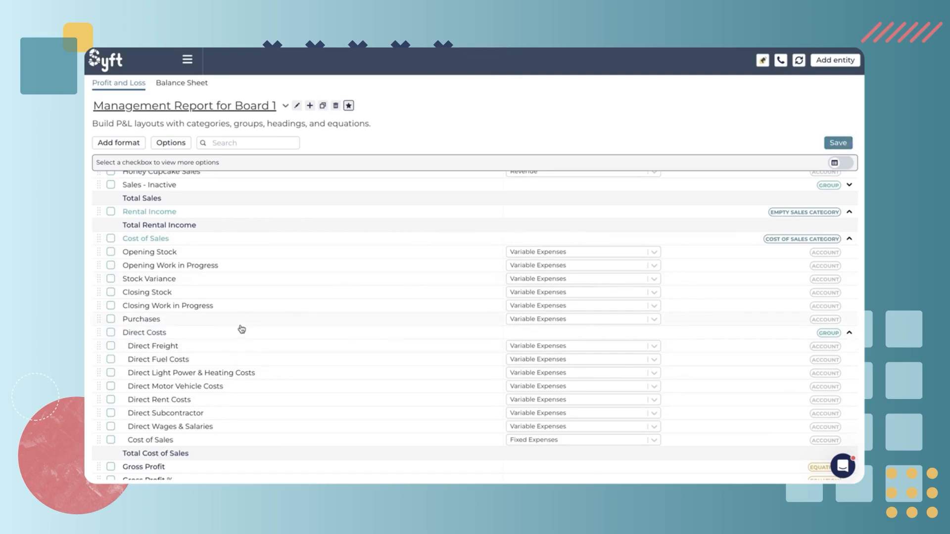
Try indenting the Rent Received - Commercial account by three levels, and return it to its original indentation
{"action": "scroll", "coordinate": [213, 321], "scroll_direction": "up", "scroll_amount": 5}
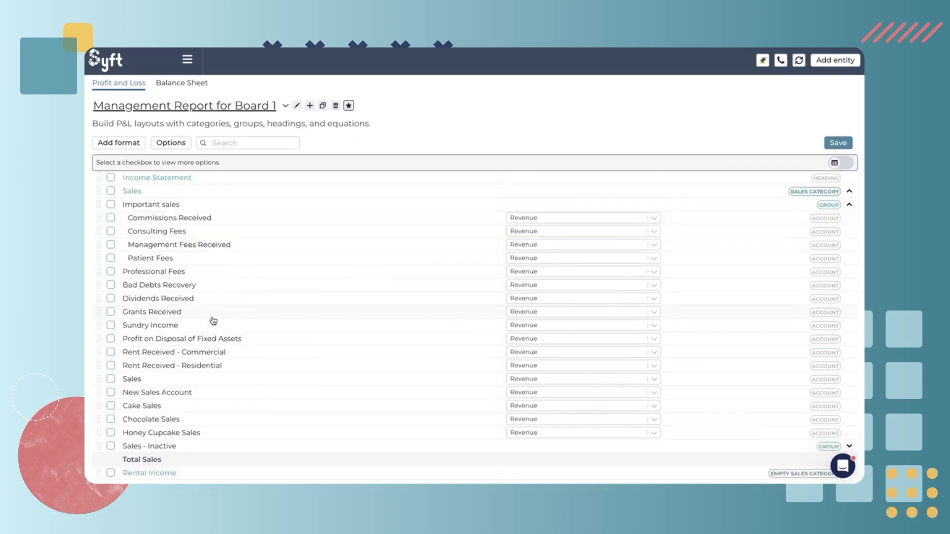
{"action": "left_click", "coordinate": [111, 353]}
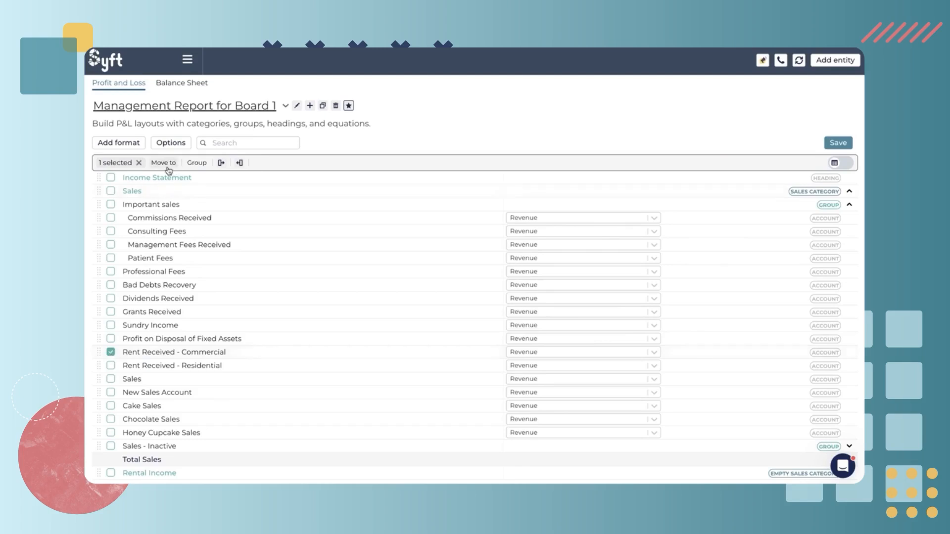
{"action": "left_click", "coordinate": [220, 163]}
{"action": "left_click", "coordinate": [220, 163]}
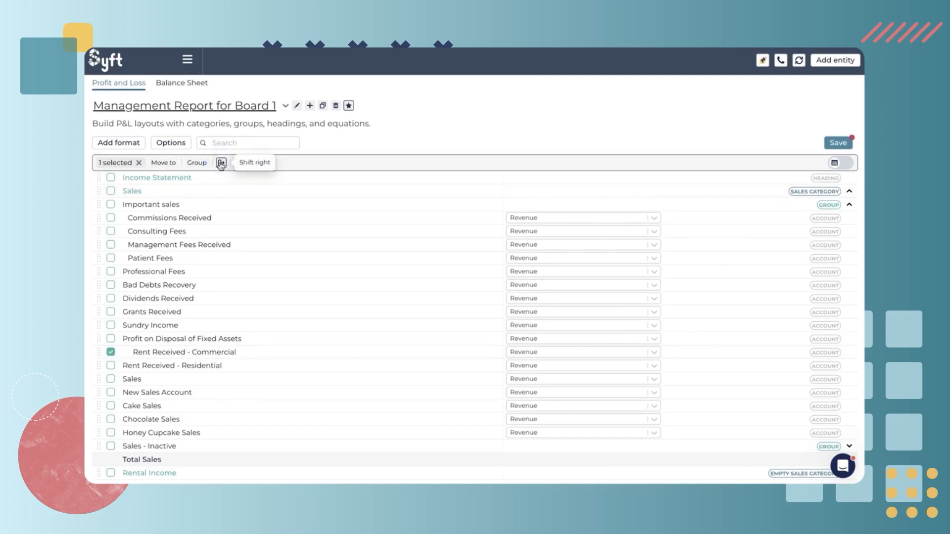
{"action": "left_click", "coordinate": [220, 163]}
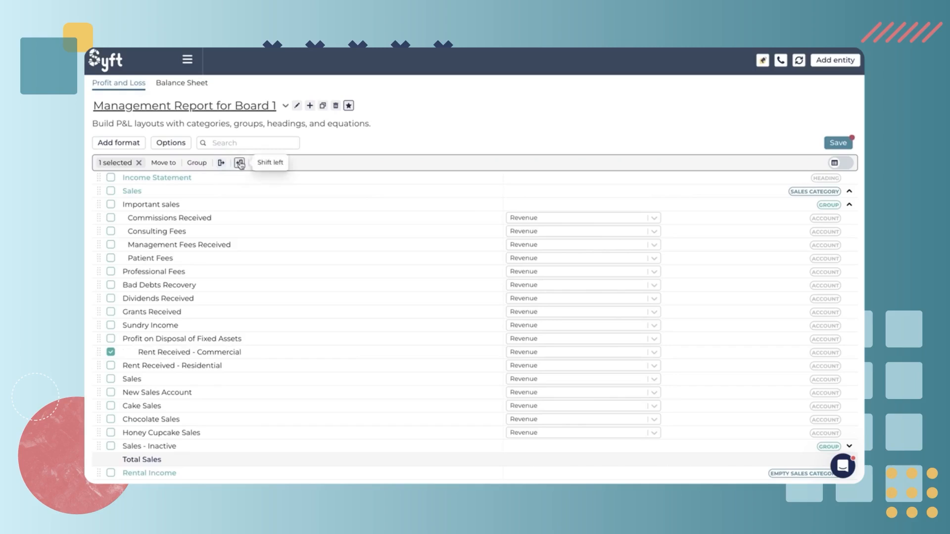
{"action": "left_click", "coordinate": [240, 163]}
{"action": "left_click", "coordinate": [240, 164]}
{"action": "left_click", "coordinate": [239, 164]}
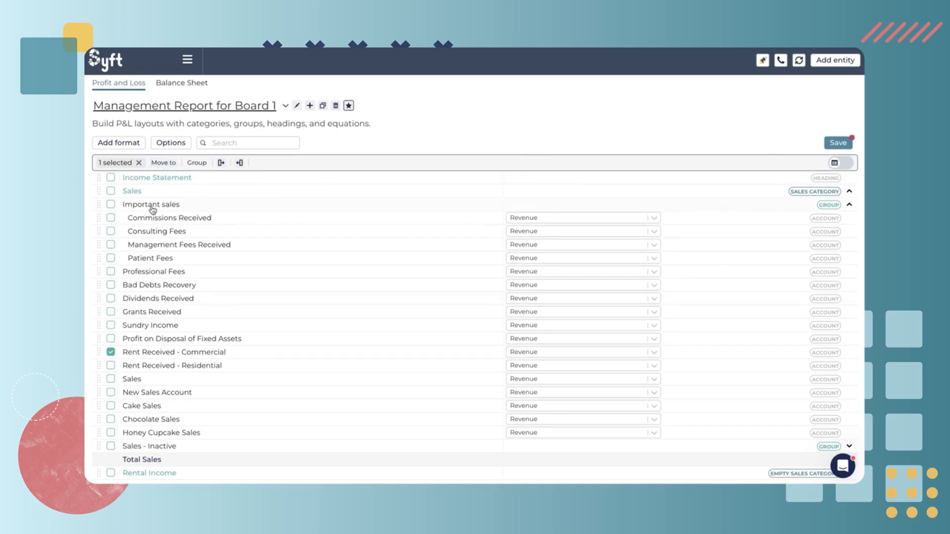
Move the Rent Received - Commercial and Rent Received - Residential accounts into the Rental Income category
{"action": "left_click", "coordinate": [111, 366]}
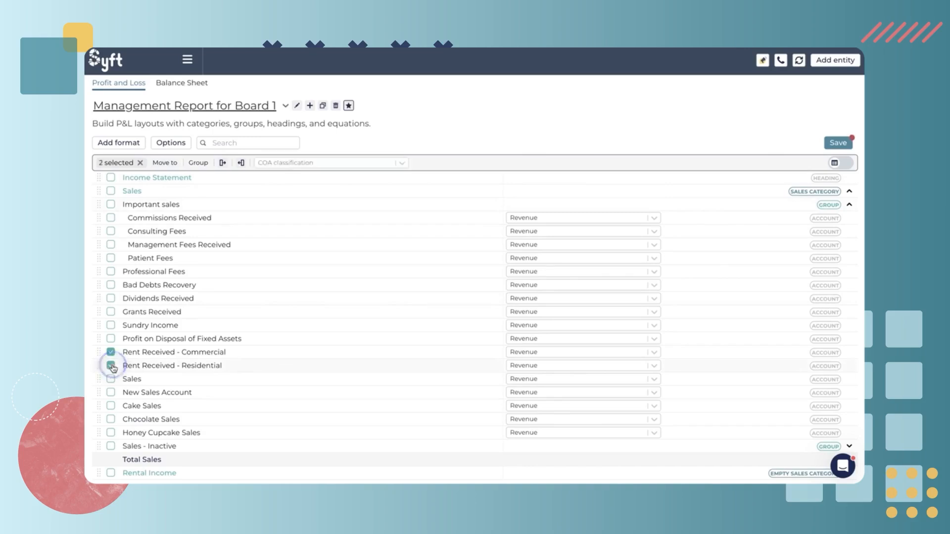
{"action": "scroll", "coordinate": [165, 372], "scroll_direction": "down", "scroll_amount": 2}
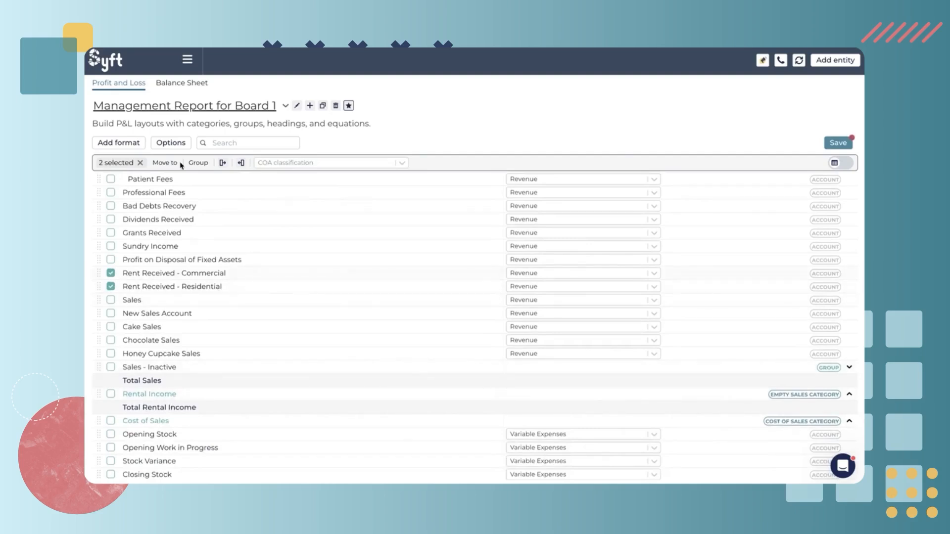
{"action": "left_click", "coordinate": [166, 163]}
{"action": "left_click", "coordinate": [436, 261]}
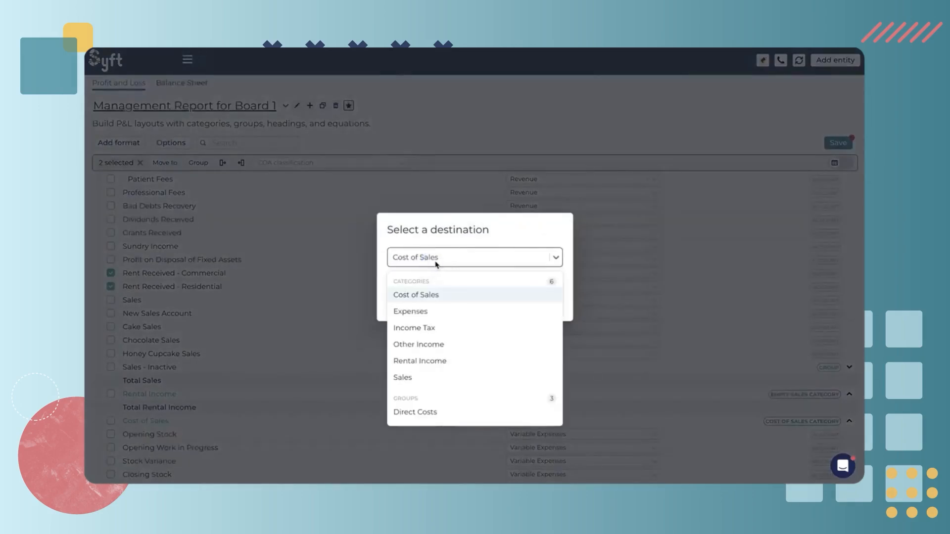
{"action": "type", "text": "rent"}
{"action": "left_click", "coordinate": [487, 297]}
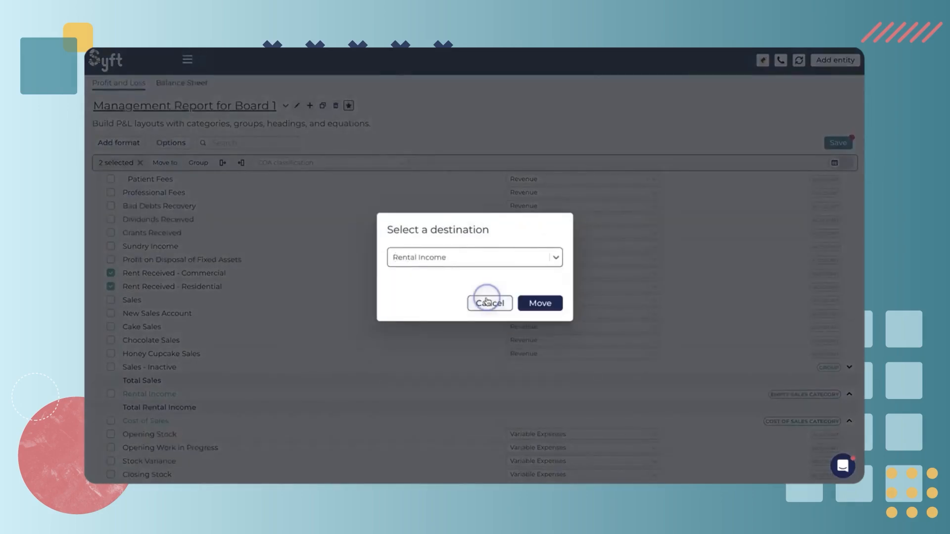
{"action": "left_click", "coordinate": [540, 302]}
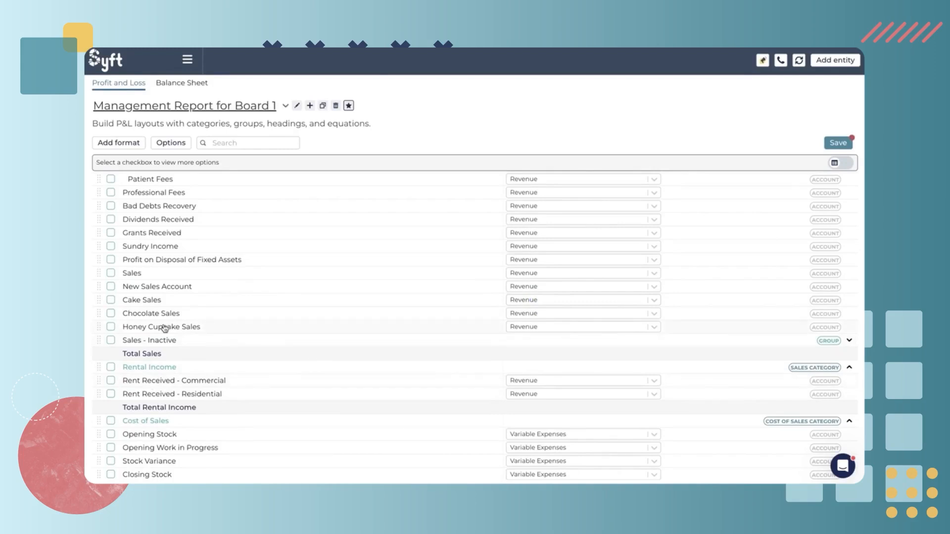
Select the Sales category's accounts from Bad Debts Recovery through Sales
{"action": "left_click", "coordinate": [112, 235]}
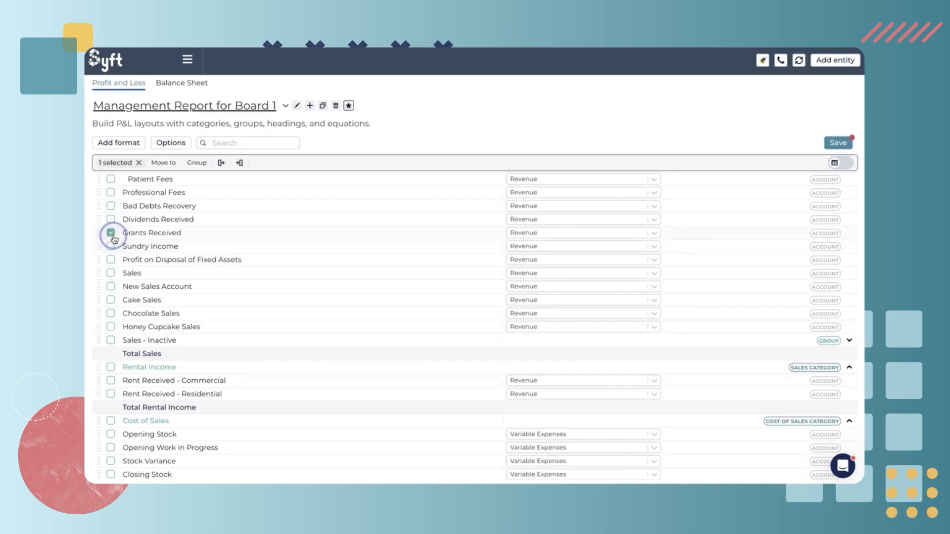
{"action": "left_click", "coordinate": [139, 162]}
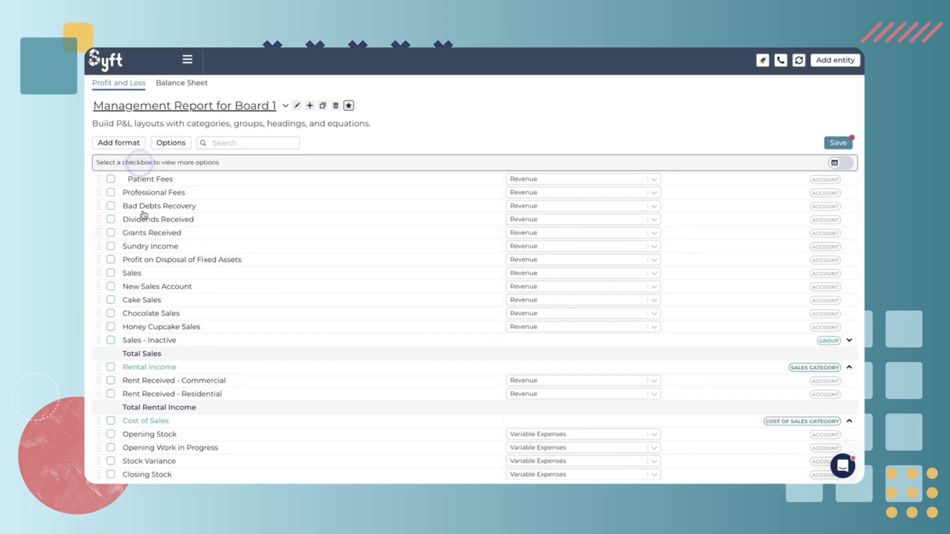
{"action": "left_click", "coordinate": [111, 206]}
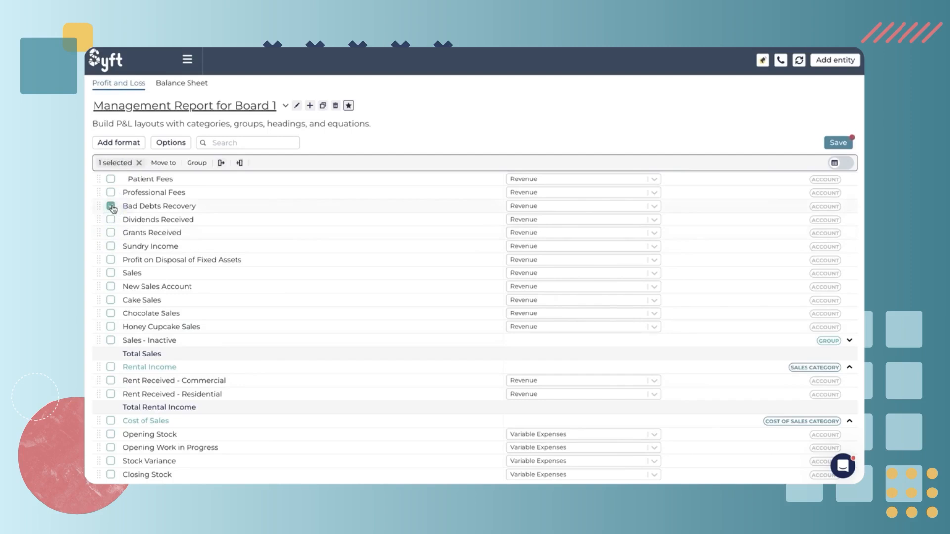
{"action": "left_click", "coordinate": [112, 274], "text": "shift"}
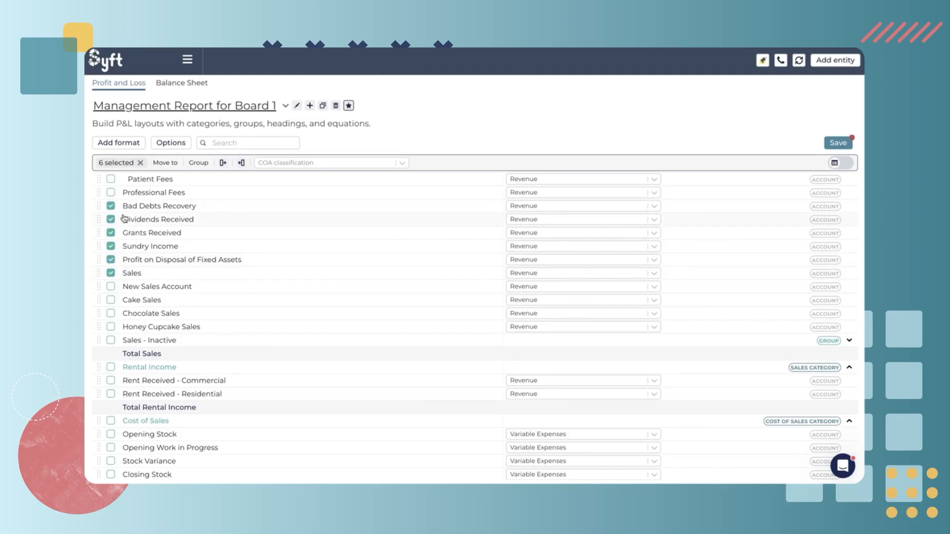
Review the categories and groups offered as destinations for the selected accounts, and cancel the move
{"action": "scroll", "coordinate": [163, 181], "scroll_direction": "up", "scroll_amount": 1}
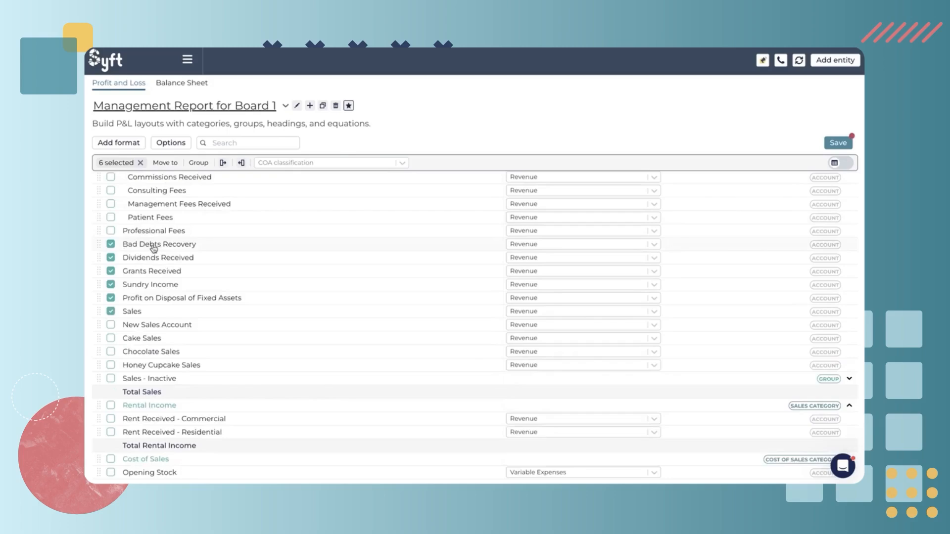
{"action": "left_click", "coordinate": [168, 163]}
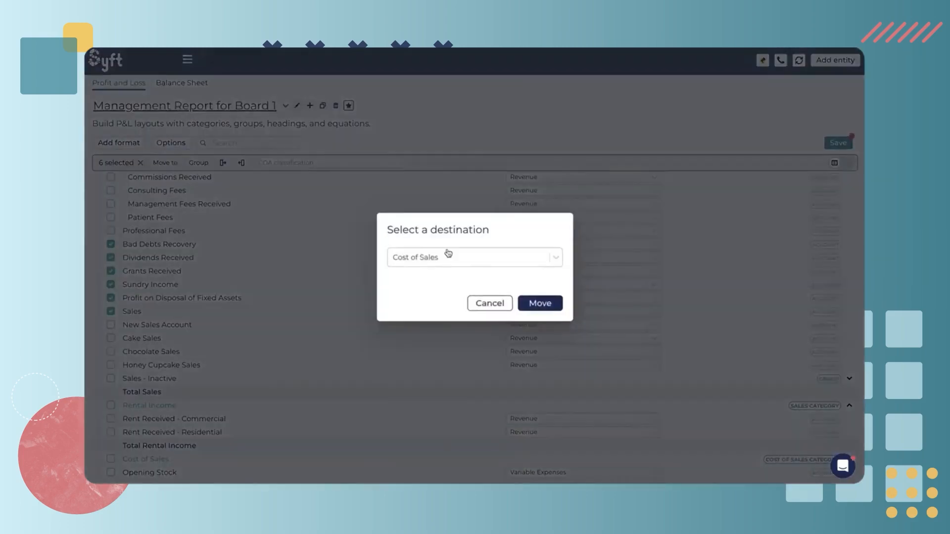
{"action": "left_click", "coordinate": [452, 257]}
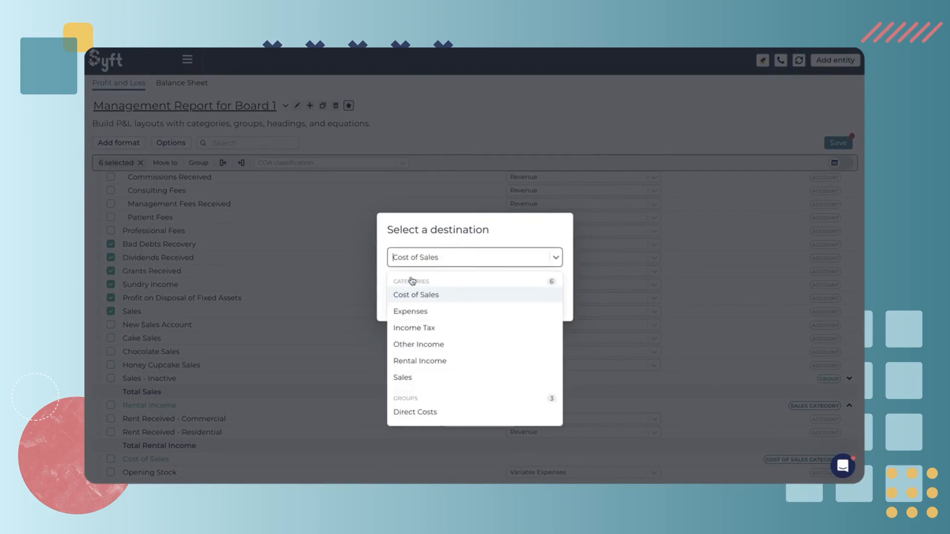
{"action": "scroll", "coordinate": [435, 364], "scroll_direction": "down", "scroll_amount": 1}
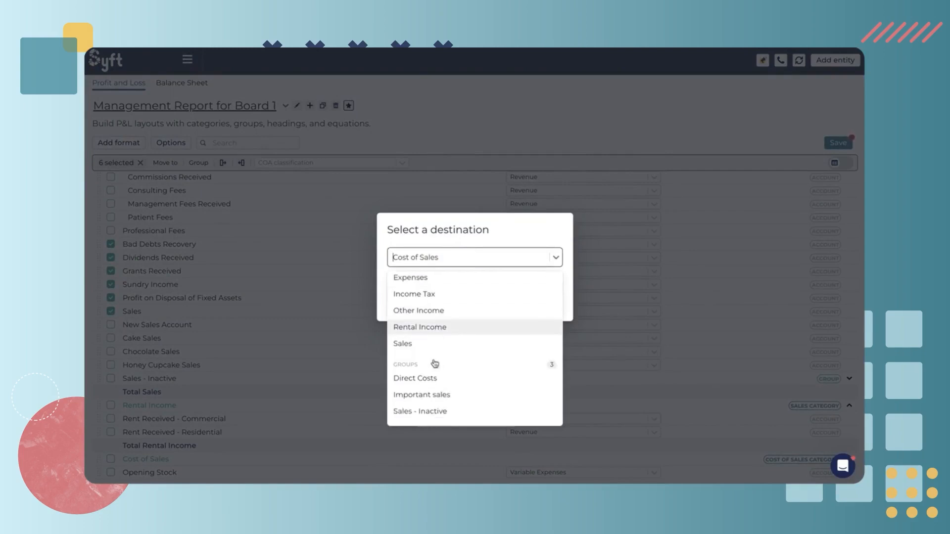
{"action": "left_click", "coordinate": [477, 220]}
{"action": "left_click", "coordinate": [487, 301]}
Move the six selected accounts ahead of the Important sales group in the Sales category, and deselect them
{"action": "scroll", "coordinate": [214, 266], "scroll_direction": "up", "scroll_amount": 1}
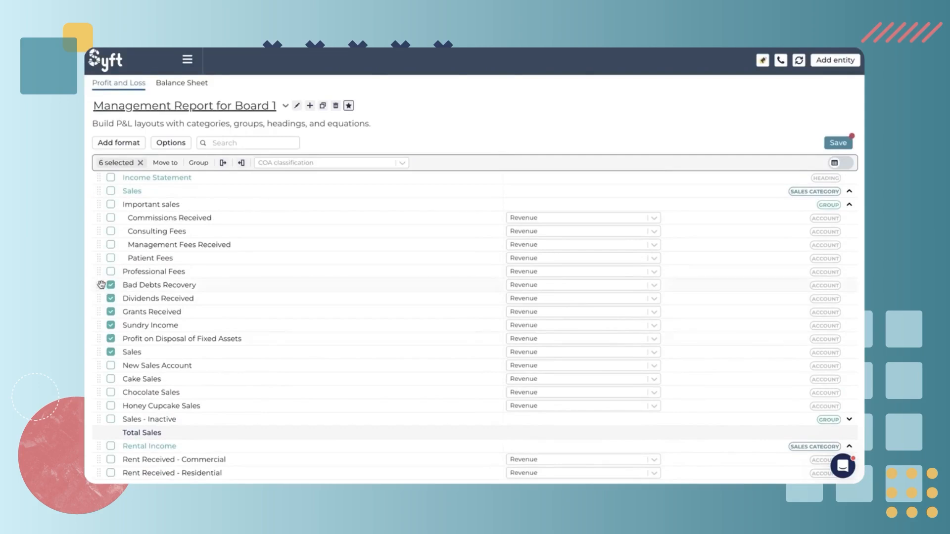
{"action": "left_click_drag", "start_coordinate": [101, 282], "coordinate": [97, 252]}
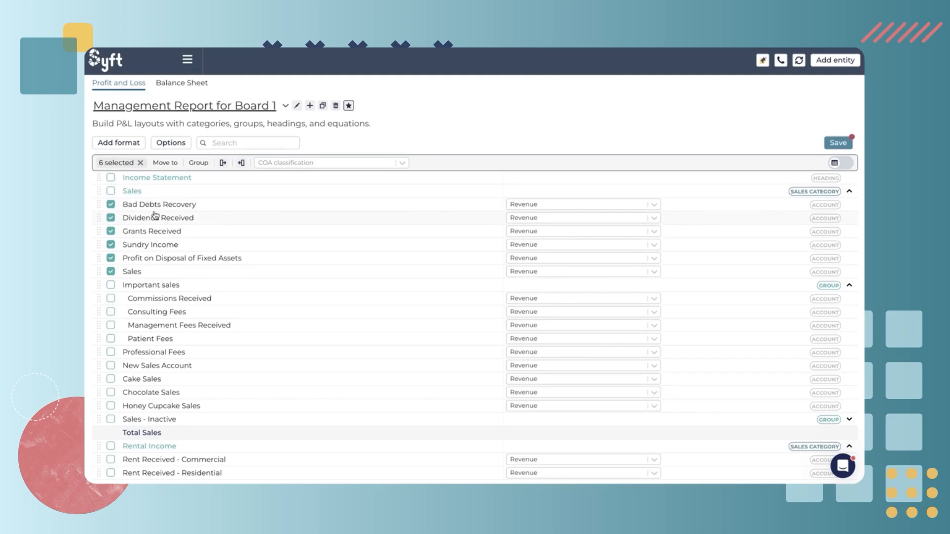
{"action": "left_click", "coordinate": [111, 272]}
{"action": "left_click", "coordinate": [110, 258]}
{"action": "left_click", "coordinate": [111, 245]}
{"action": "left_click", "coordinate": [110, 231]}
{"action": "left_click", "coordinate": [110, 218]}
{"action": "left_click", "coordinate": [110, 204]}
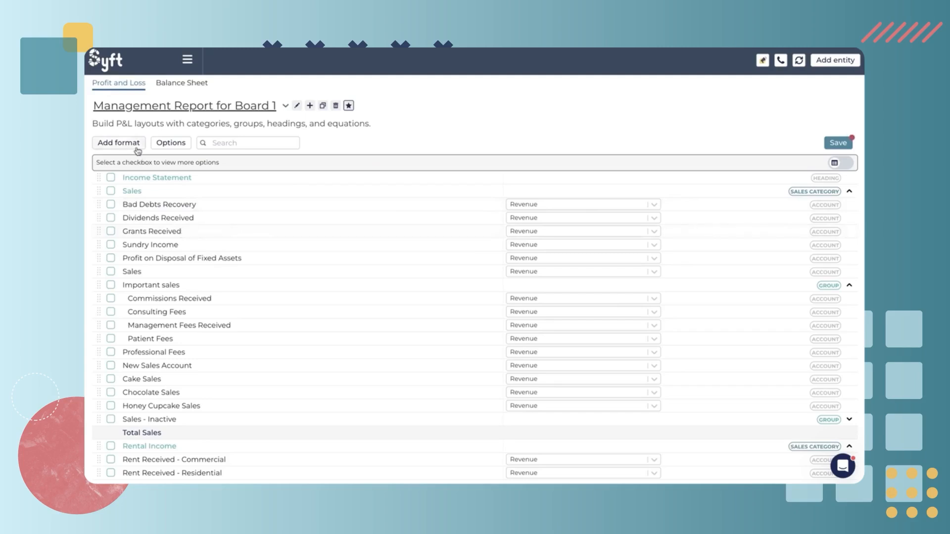
{"action": "left_click", "coordinate": [112, 204]}
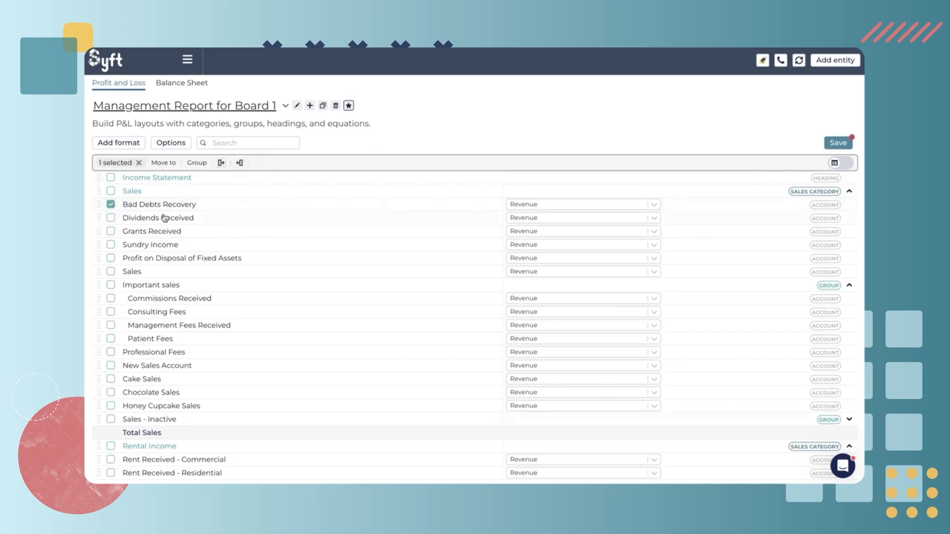
{"action": "left_click", "coordinate": [112, 205]}
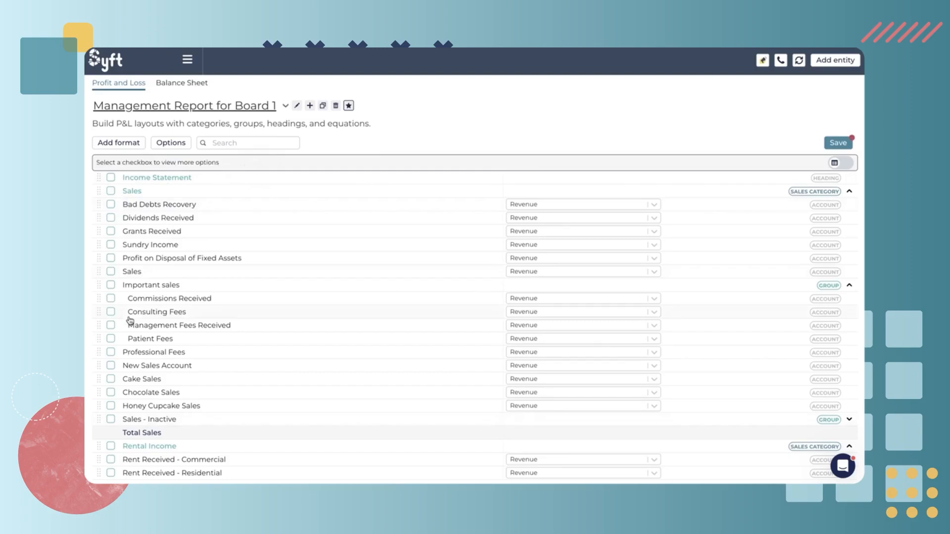
{"action": "scroll", "coordinate": [130, 320], "scroll_direction": "down", "scroll_amount": 5}
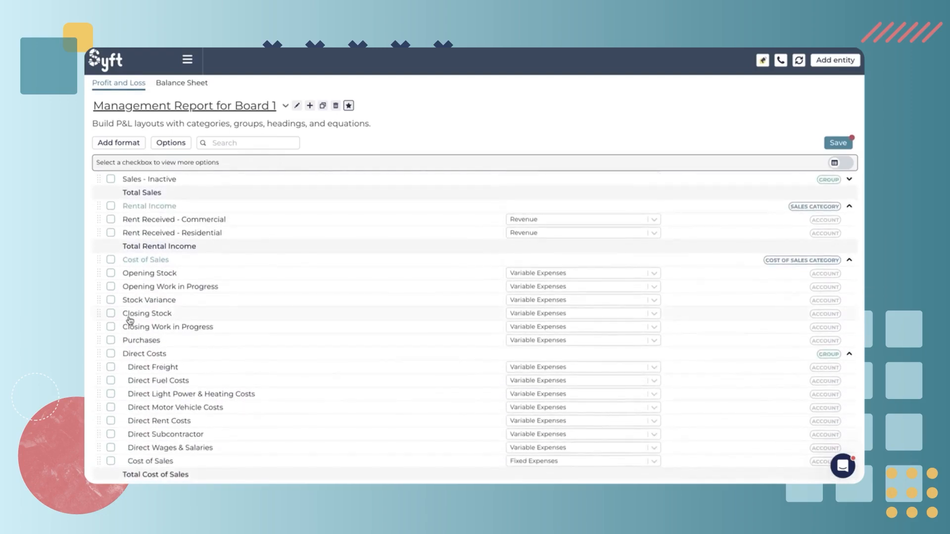
{"action": "scroll", "coordinate": [142, 353], "scroll_direction": "down", "scroll_amount": 1}
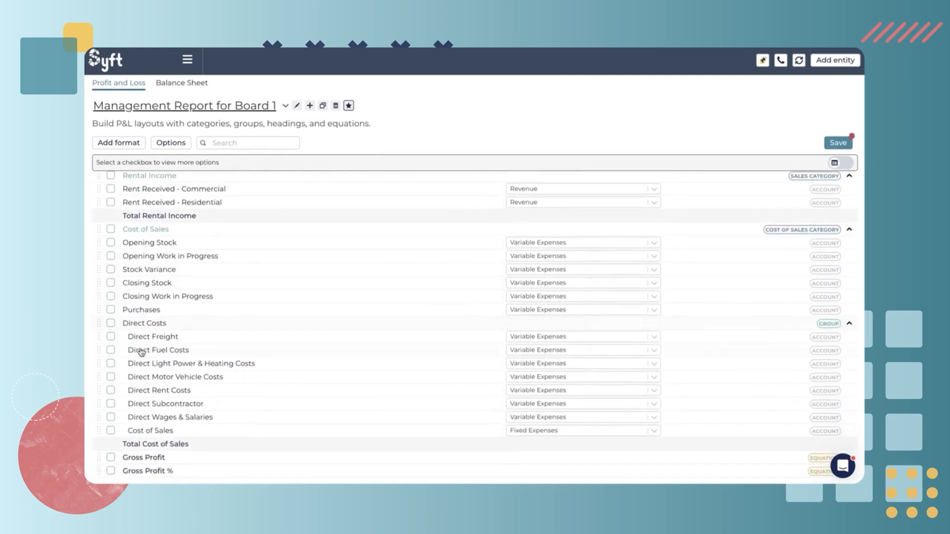
{"action": "left_click", "coordinate": [111, 324]}
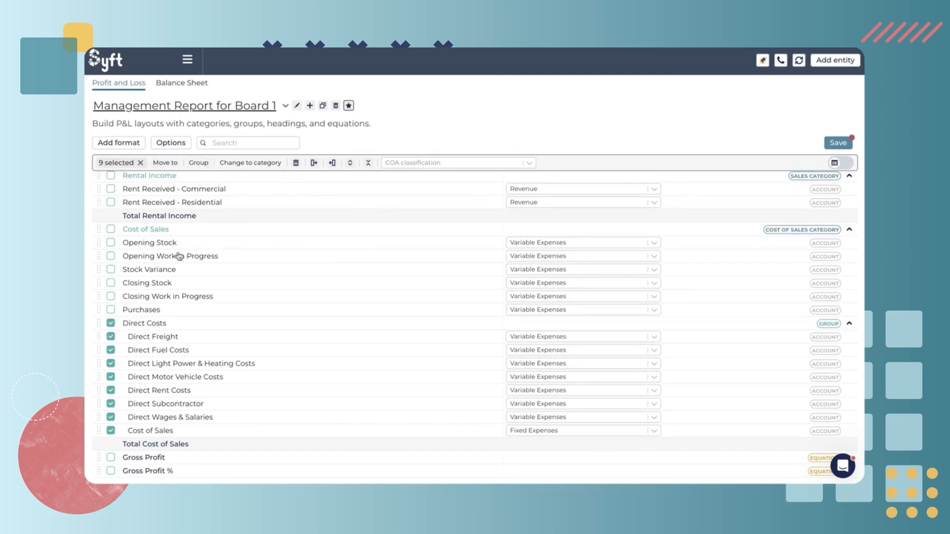
{"action": "left_click", "coordinate": [111, 310]}
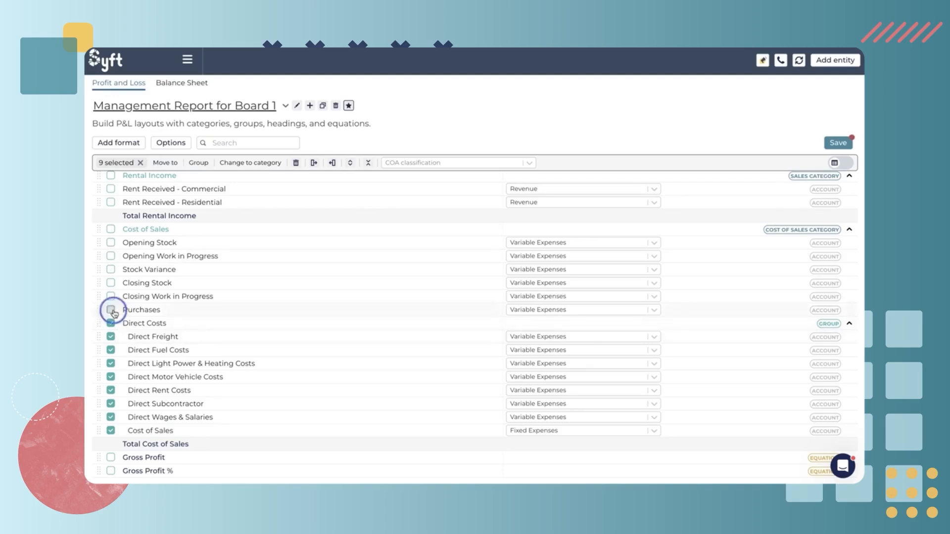
{"action": "left_click", "coordinate": [143, 163]}
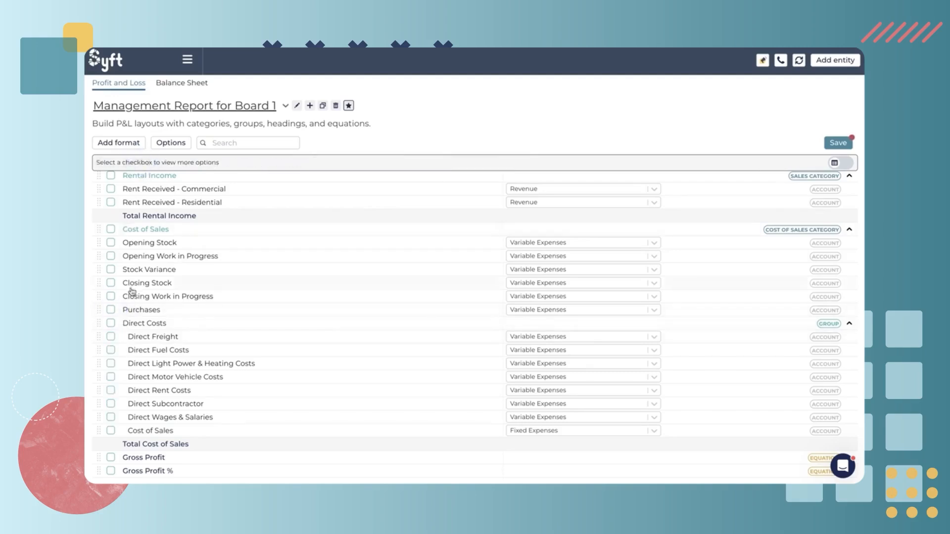
Change the Direct Costs group under Cost of Sales into a category and highlight its name and total line
{"action": "left_click", "coordinate": [111, 323]}
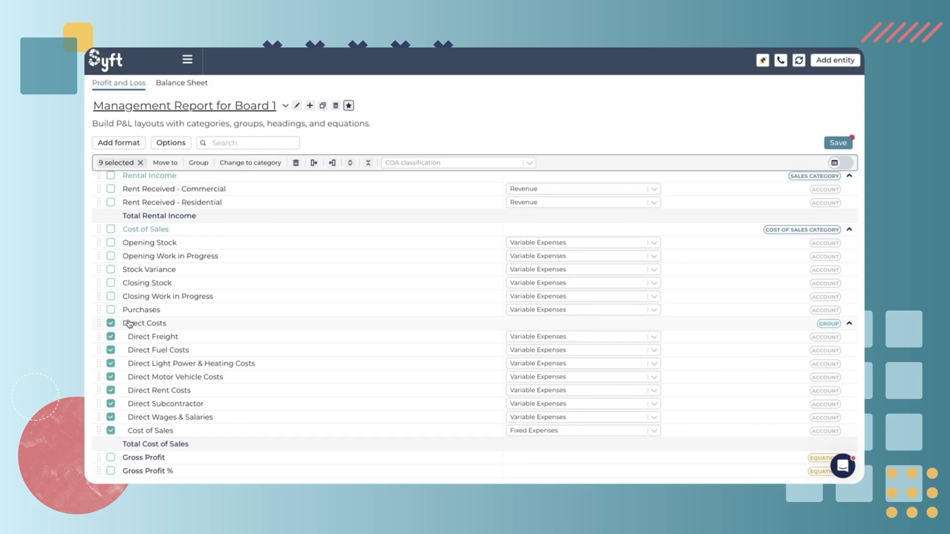
{"action": "left_click", "coordinate": [259, 164]}
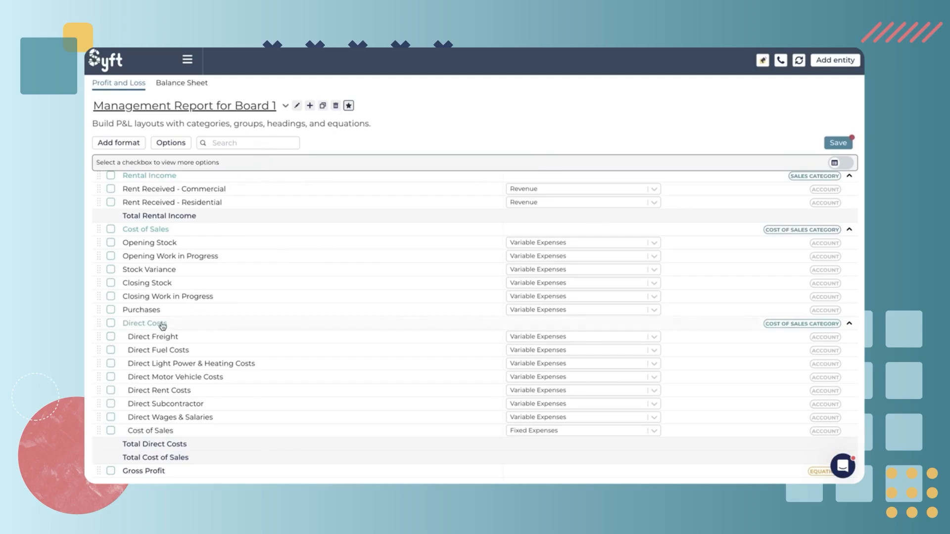
{"action": "left_click_drag", "start_coordinate": [167, 323], "coordinate": [122, 323]}
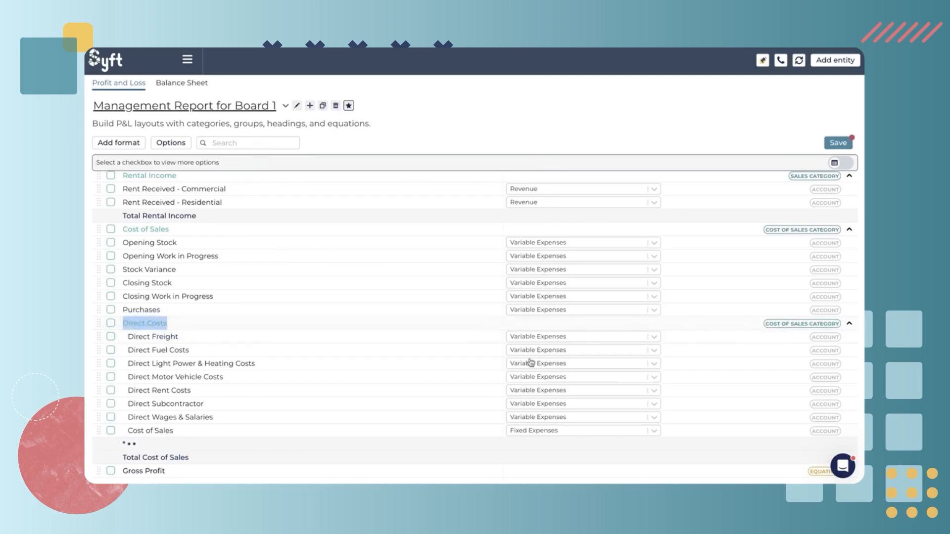
{"action": "left_click", "coordinate": [253, 454]}
{"action": "left_click_drag", "start_coordinate": [186, 440], "coordinate": [117, 443]}
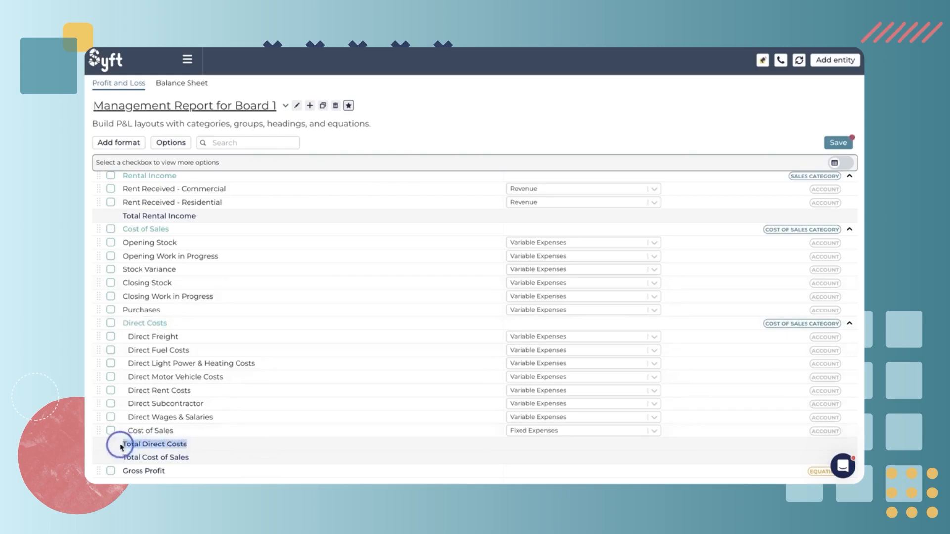
{"action": "left_click", "coordinate": [225, 450]}
Change the Direct Costs category back to a group, and check which actions are offered for the Sales category
{"action": "left_click", "coordinate": [111, 323]}
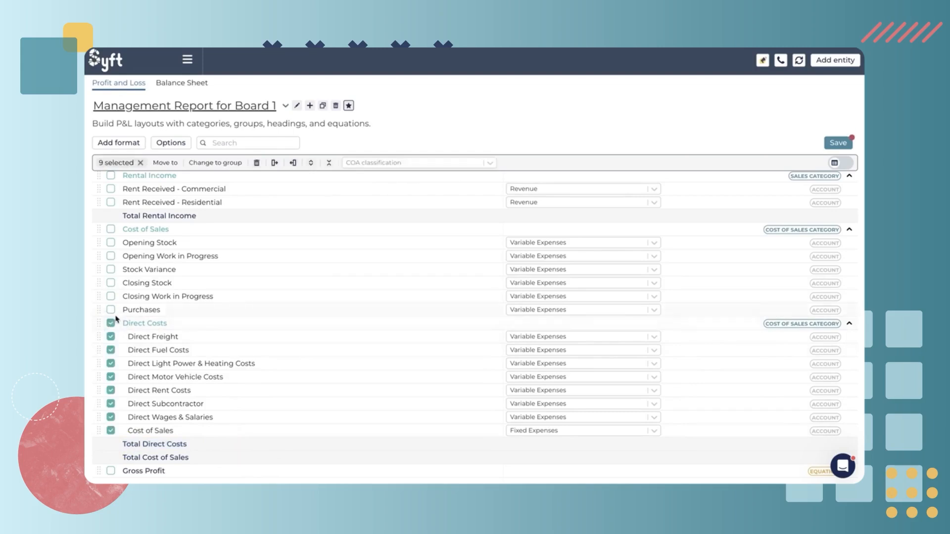
{"action": "left_click", "coordinate": [213, 163]}
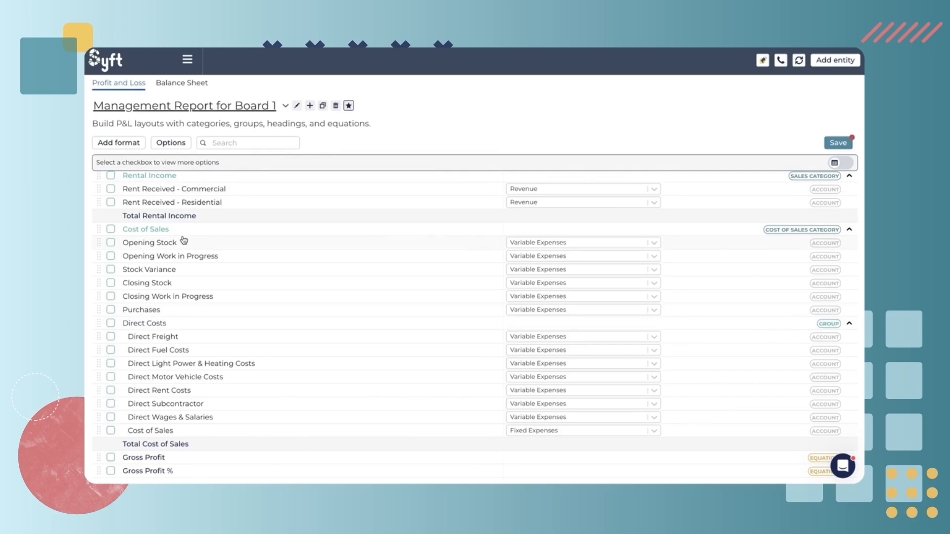
{"action": "scroll", "coordinate": [183, 240], "scroll_direction": "up", "scroll_amount": 6}
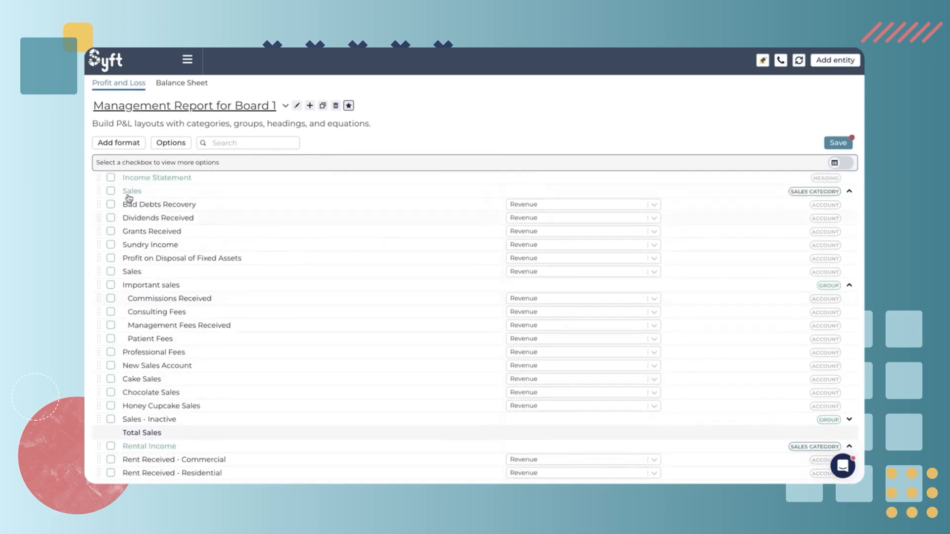
{"action": "left_click", "coordinate": [111, 191]}
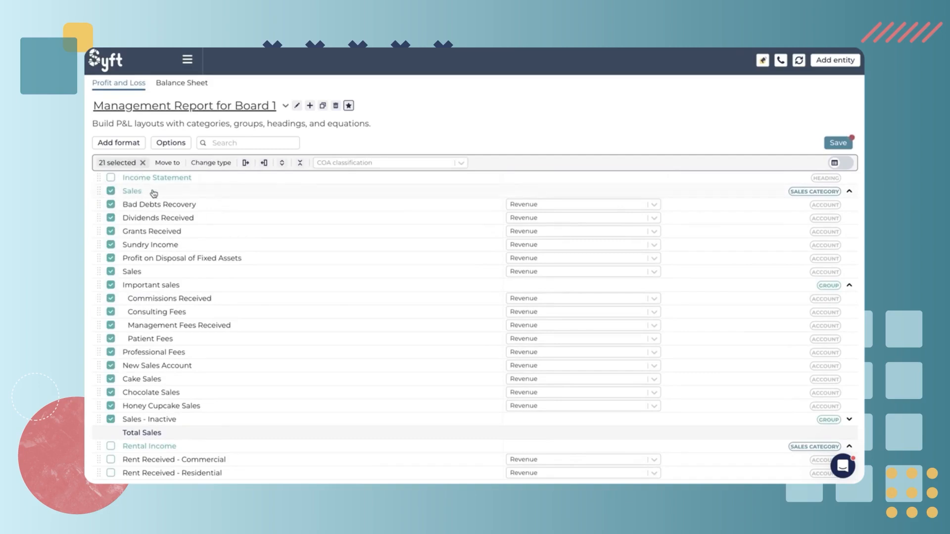
{"action": "left_click", "coordinate": [144, 167]}
Convert the Direct Costs group to a category once more and revert it to a group
{"action": "scroll", "coordinate": [118, 277], "scroll_direction": "down", "scroll_amount": 10}
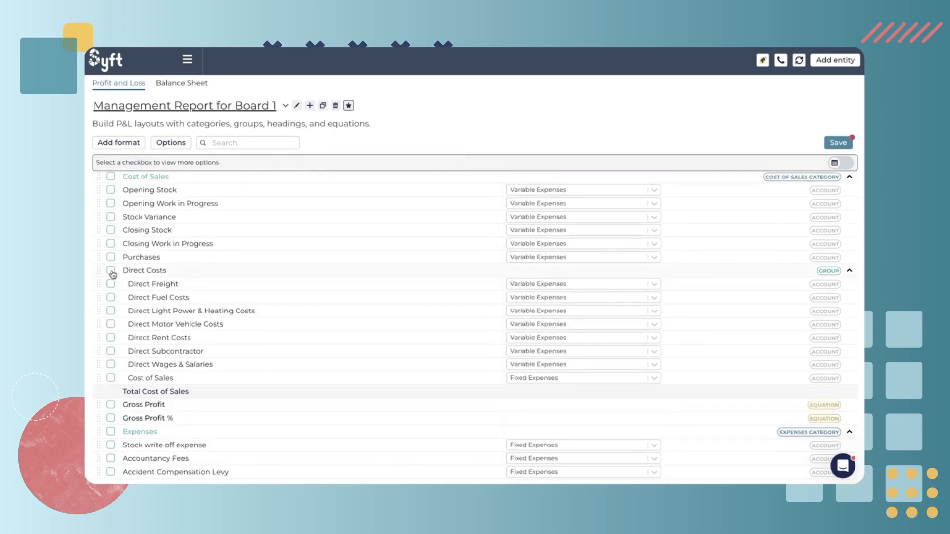
{"action": "left_click", "coordinate": [111, 270]}
{"action": "left_click", "coordinate": [236, 162]}
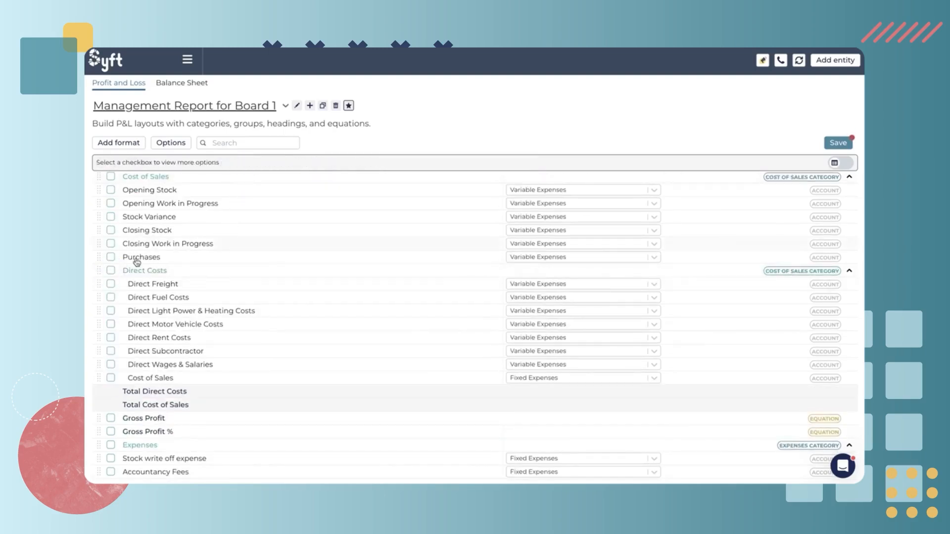
{"action": "left_click", "coordinate": [111, 271]}
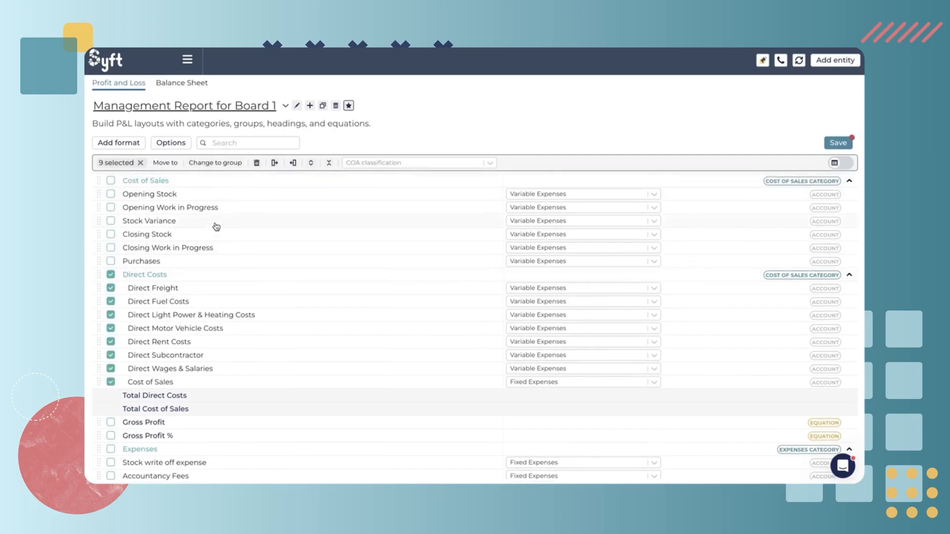
{"action": "scroll", "coordinate": [216, 225], "scroll_direction": "up", "scroll_amount": 2}
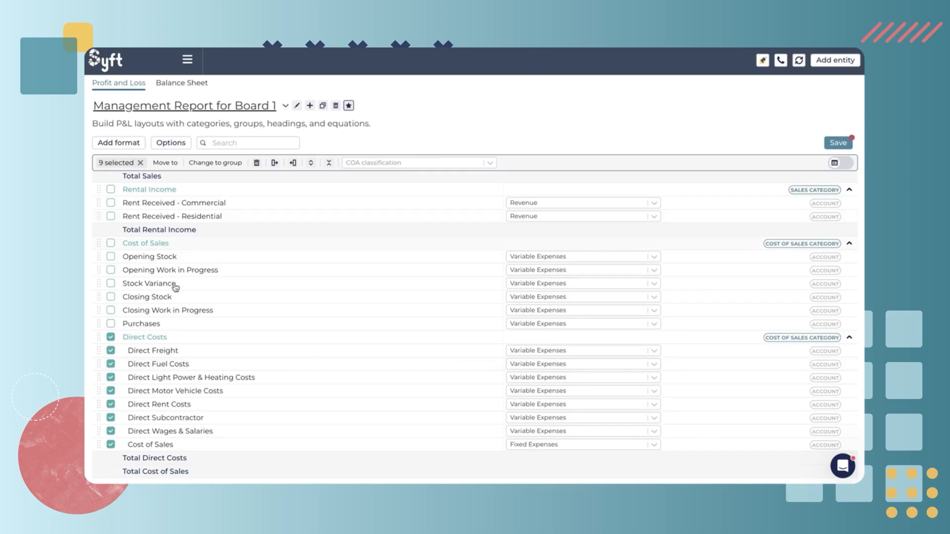
{"action": "left_click", "coordinate": [223, 163]}
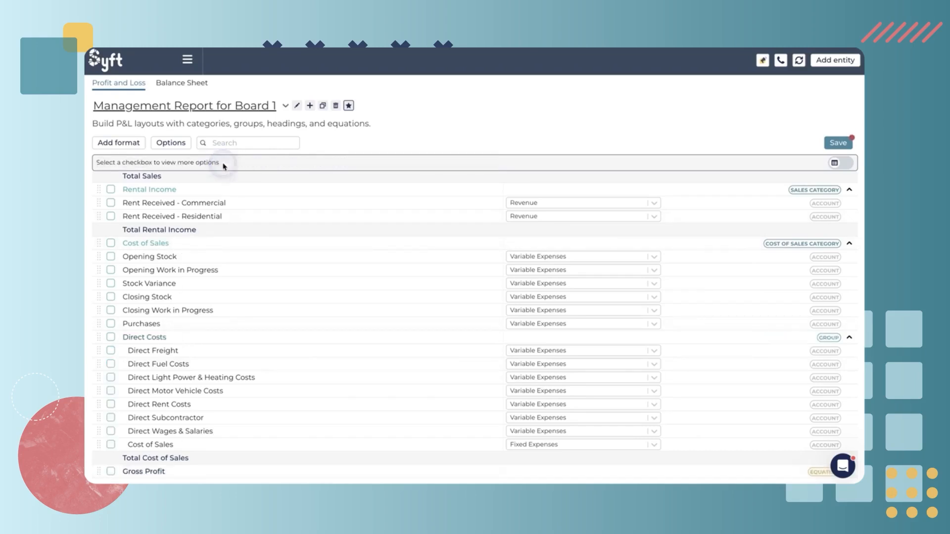
Select the Direct Costs group with its accounts, indent it three levels, and shift it back by three levels
{"action": "left_click", "coordinate": [113, 338]}
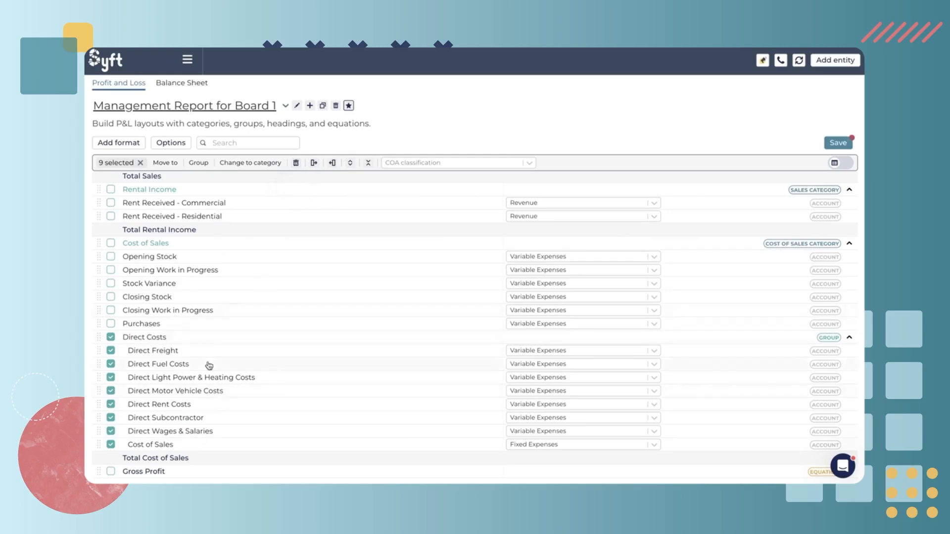
{"action": "left_click", "coordinate": [315, 167]}
{"action": "left_click", "coordinate": [314, 167]}
{"action": "left_click", "coordinate": [317, 167]}
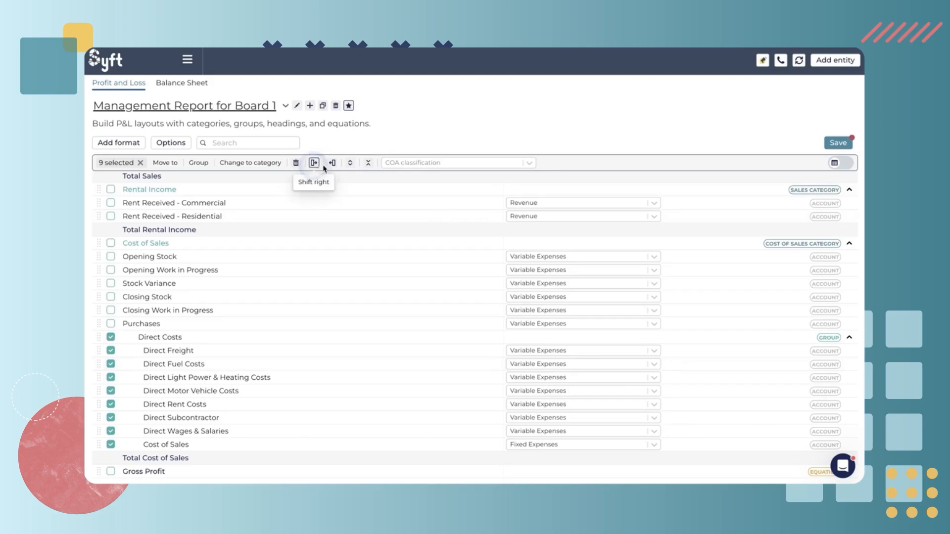
{"action": "left_click", "coordinate": [333, 164]}
{"action": "left_click", "coordinate": [332, 164]}
{"action": "left_click", "coordinate": [332, 163]}
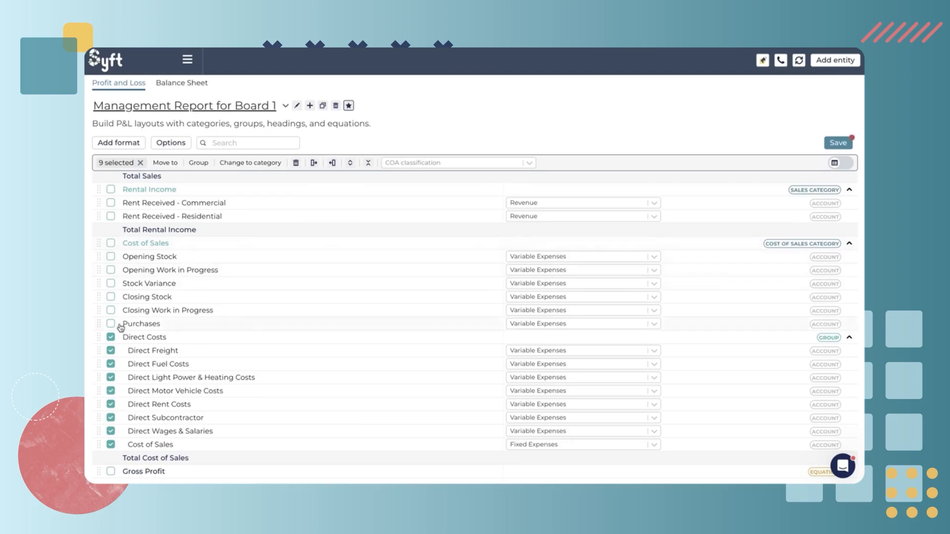
Add the Important sales group to the selected Direct Costs group, collapse both groups, and save the layout
{"action": "scroll", "coordinate": [110, 231], "scroll_direction": "up", "scroll_amount": 5}
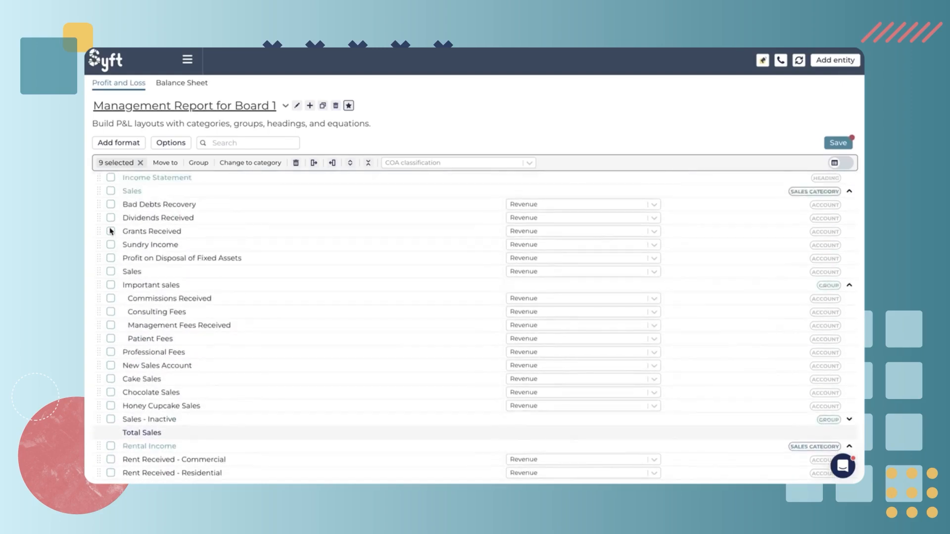
{"action": "left_click", "coordinate": [111, 285]}
{"action": "scroll", "coordinate": [130, 294], "scroll_direction": "down", "scroll_amount": 5}
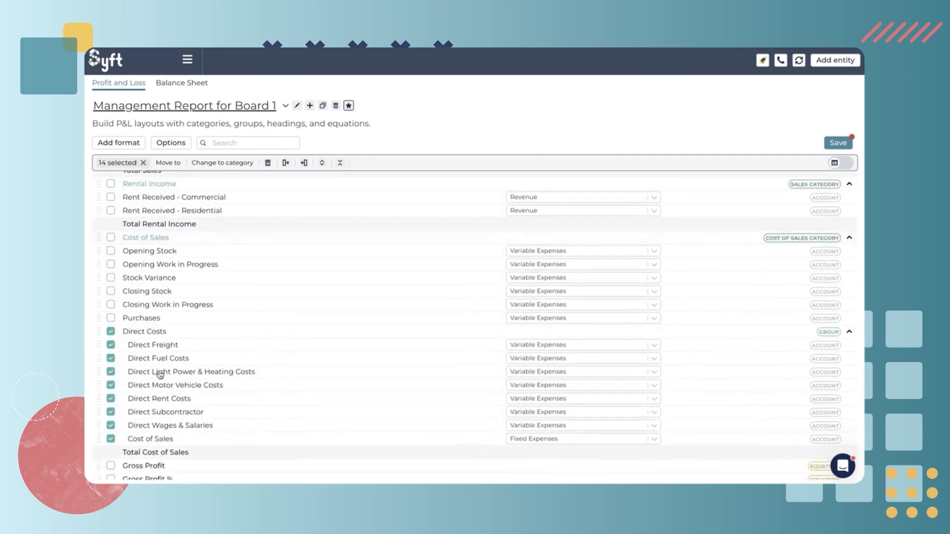
{"action": "left_click", "coordinate": [340, 163]}
{"action": "scroll", "coordinate": [311, 289], "scroll_direction": "up", "scroll_amount": 5}
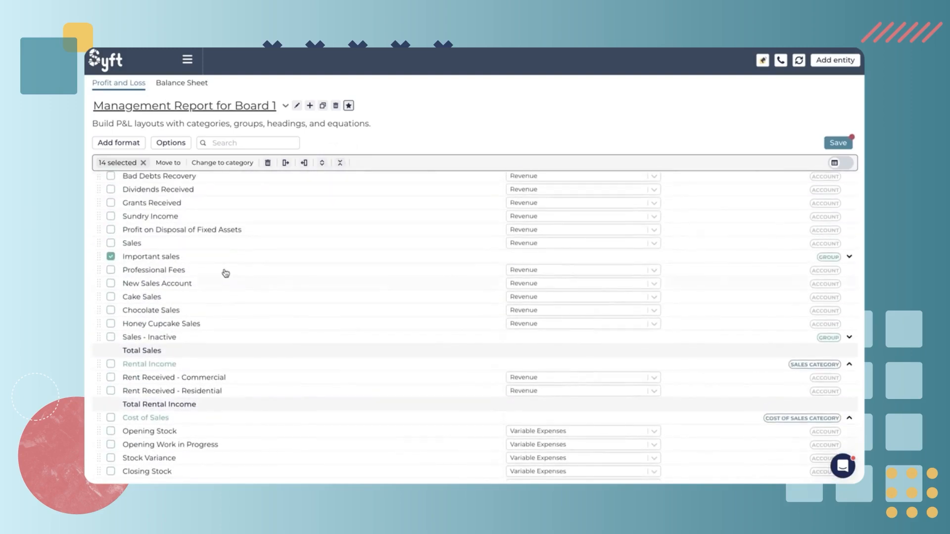
{"action": "left_click", "coordinate": [838, 143]}
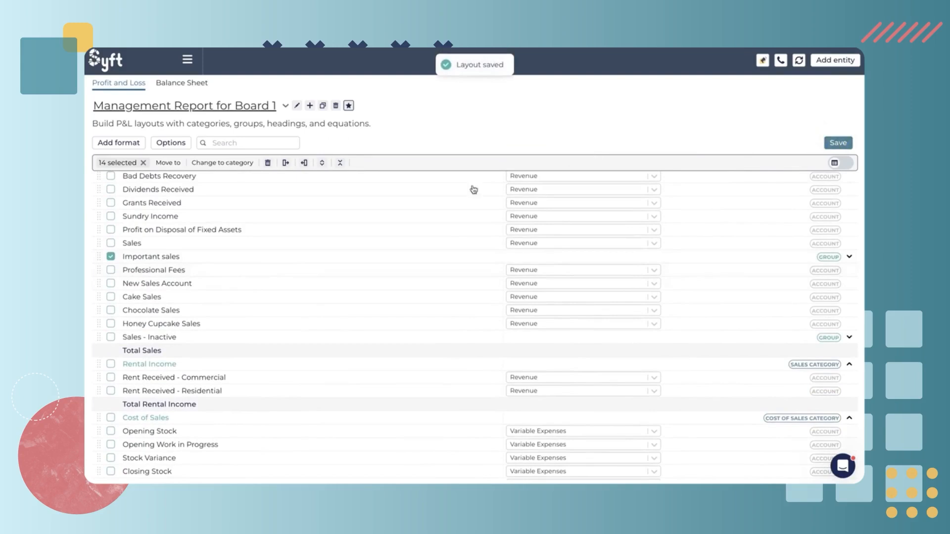
Expand the selected Important sales and Direct Costs groups, and clear the selection
{"action": "left_click", "coordinate": [322, 163]}
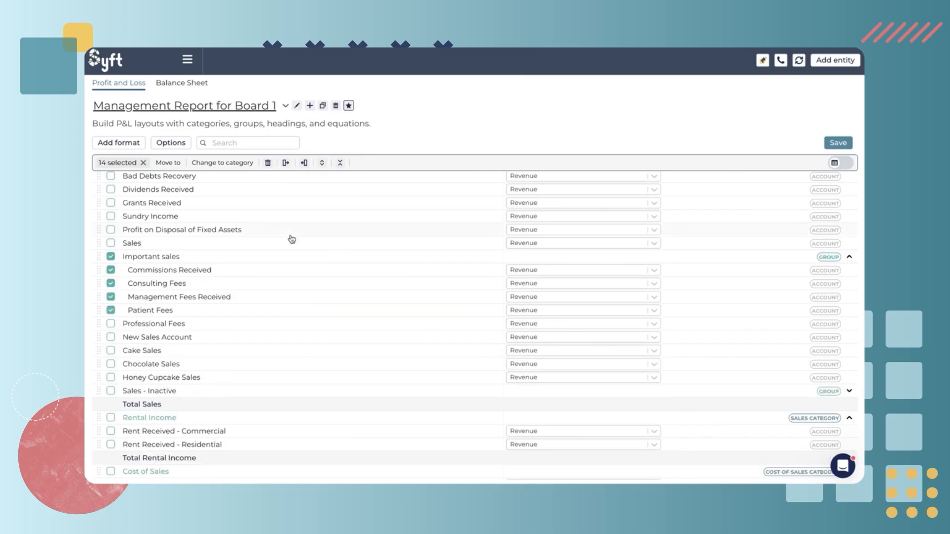
{"action": "scroll", "coordinate": [276, 279], "scroll_direction": "down", "scroll_amount": 1}
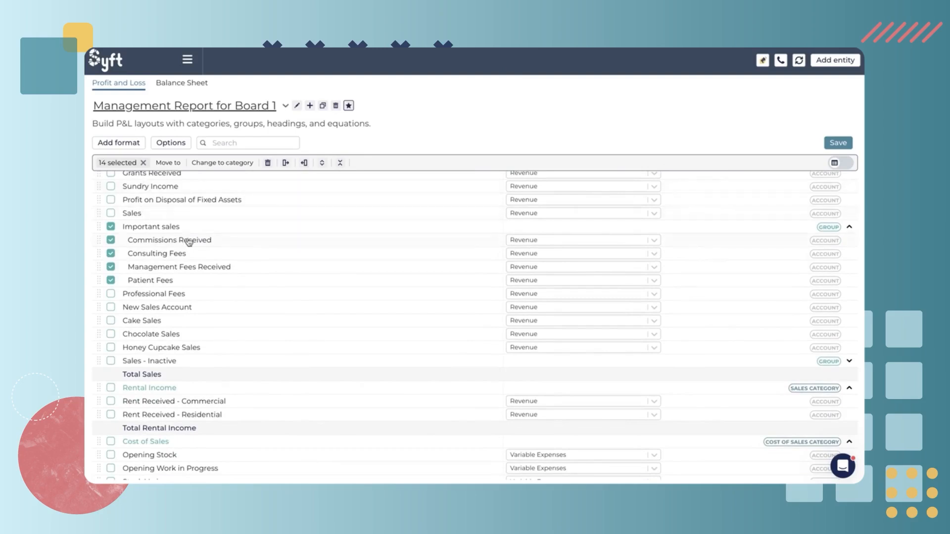
{"action": "scroll", "coordinate": [189, 241], "scroll_direction": "up", "scroll_amount": 1}
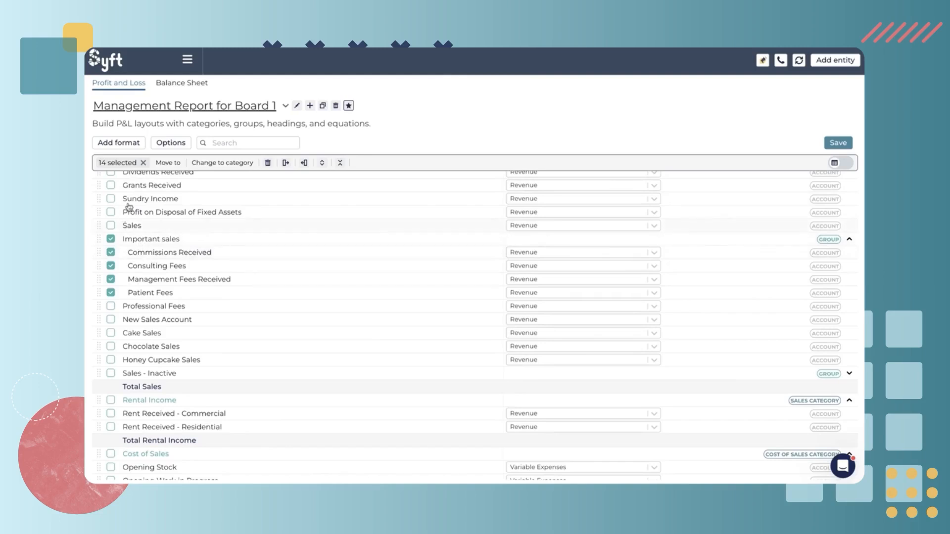
{"action": "left_click", "coordinate": [143, 162]}
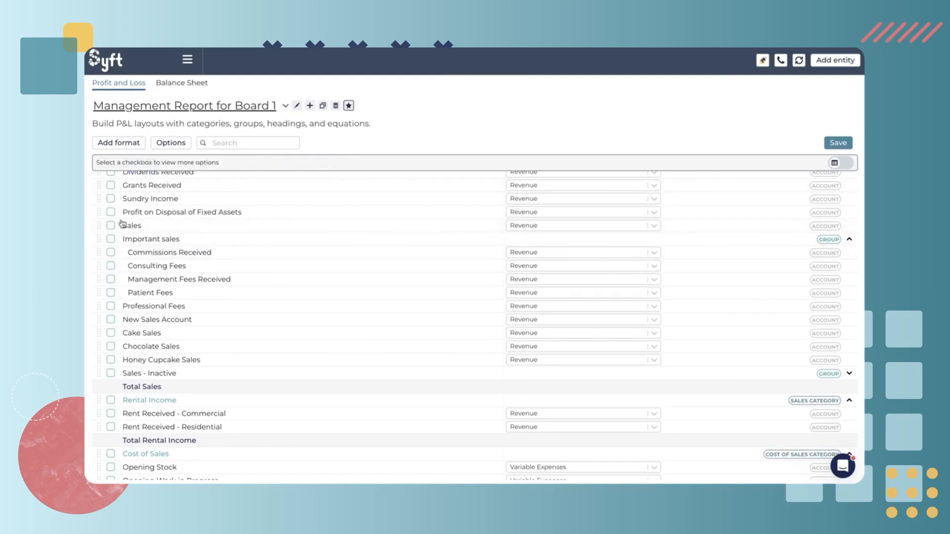
Move the Rental Income category with its two rent accounts into the Sales category
{"action": "scroll", "coordinate": [164, 256], "scroll_direction": "up", "scroll_amount": 2}
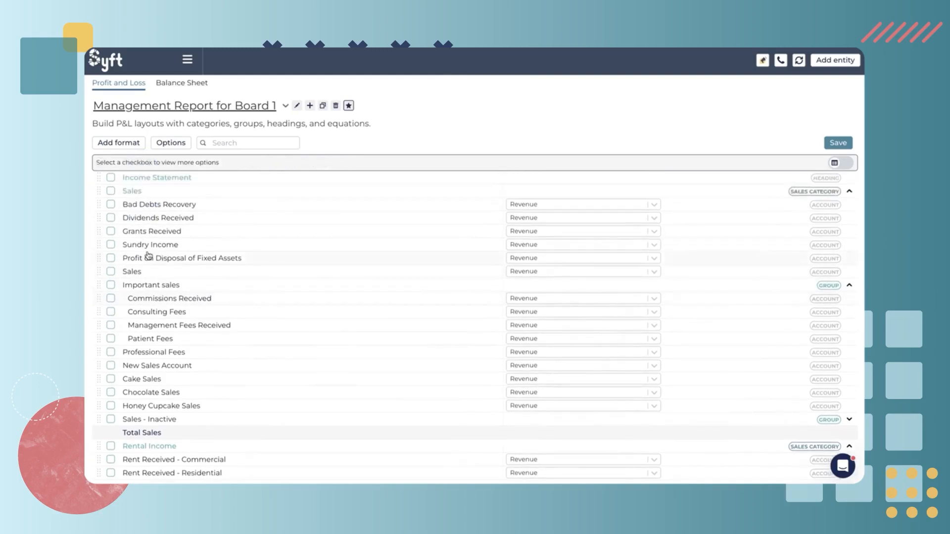
{"action": "scroll", "coordinate": [148, 346], "scroll_direction": "down", "scroll_amount": 3}
{"action": "left_click", "coordinate": [110, 377]}
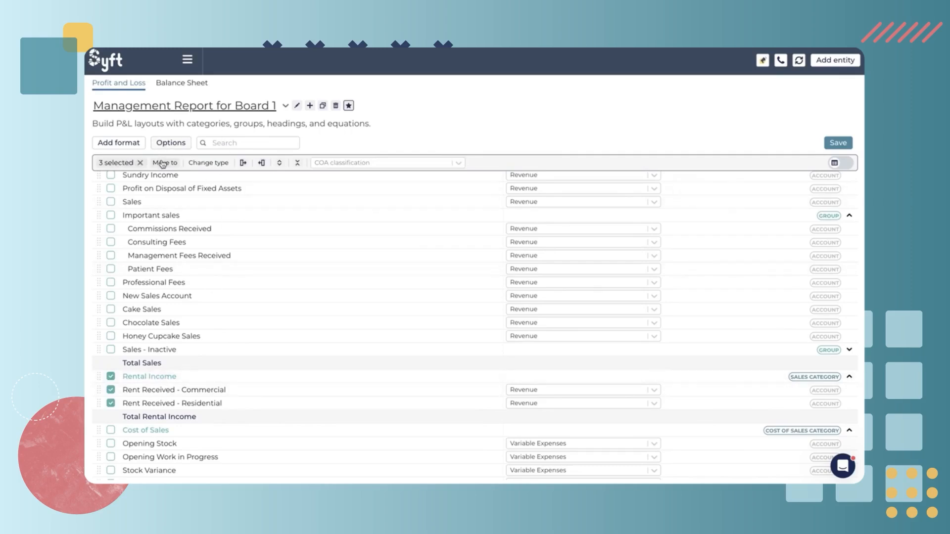
{"action": "scroll", "coordinate": [193, 316], "scroll_direction": "up", "scroll_amount": 2}
{"action": "scroll", "coordinate": [155, 347], "scroll_direction": "up", "scroll_amount": 1}
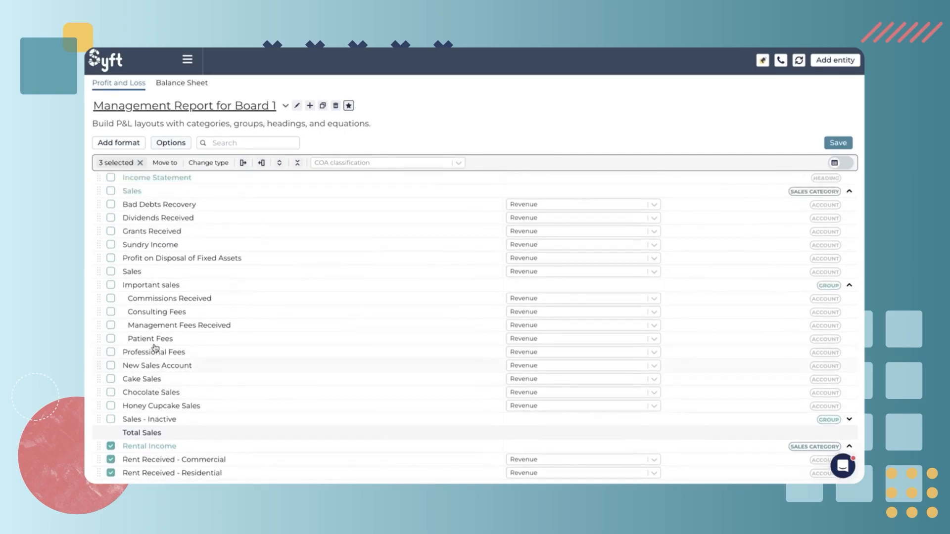
{"action": "left_click", "coordinate": [165, 163]}
{"action": "left_click", "coordinate": [403, 258]}
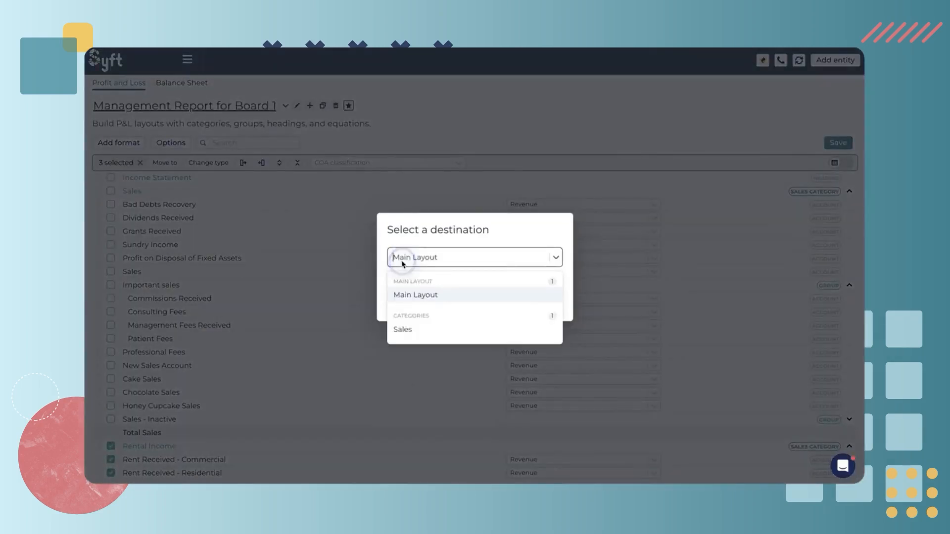
{"action": "type", "text": "sales"}
{"action": "left_click", "coordinate": [419, 302]}
{"action": "left_click", "coordinate": [539, 303]}
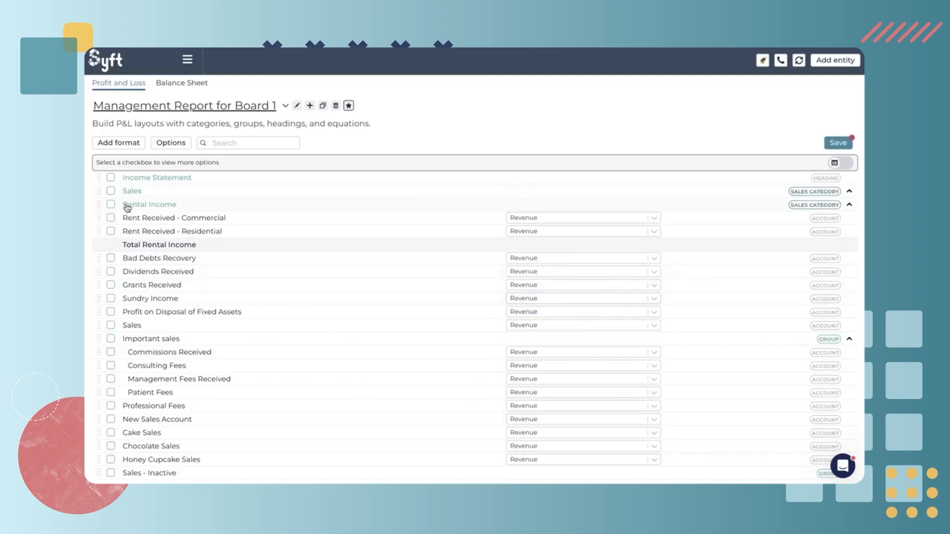
Move the Rental Income category with its two rent accounts out of Sales to the Main Layout
{"action": "left_click", "coordinate": [110, 204]}
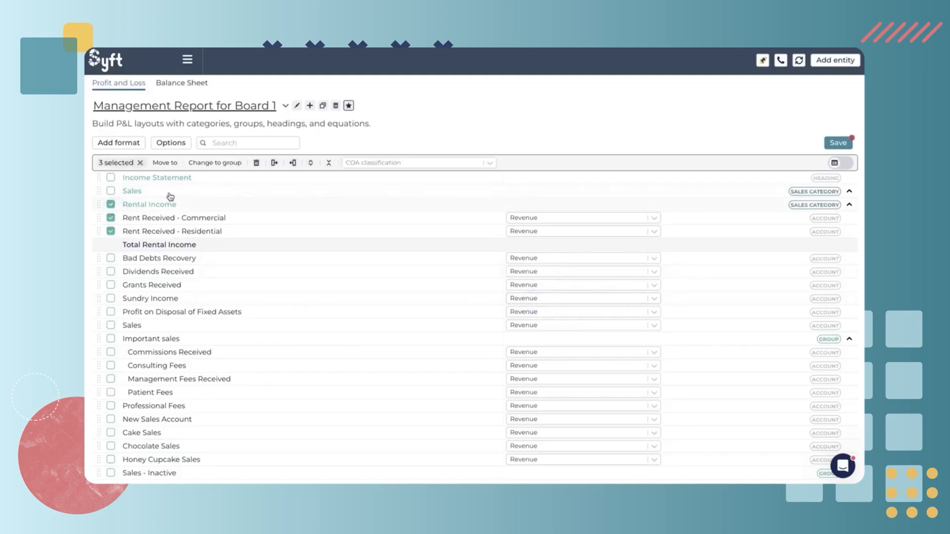
{"action": "left_click", "coordinate": [174, 164]}
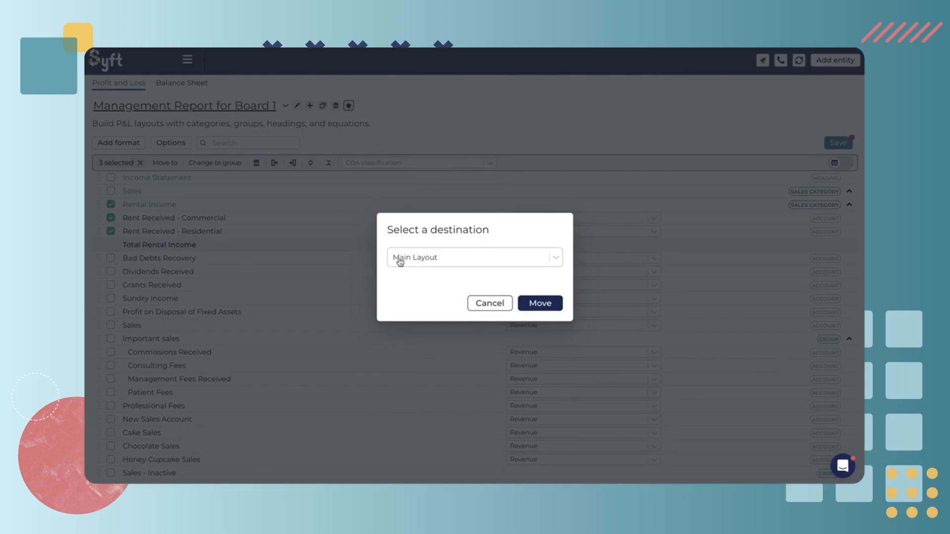
{"action": "left_click", "coordinate": [441, 257]}
{"action": "left_click", "coordinate": [439, 295]}
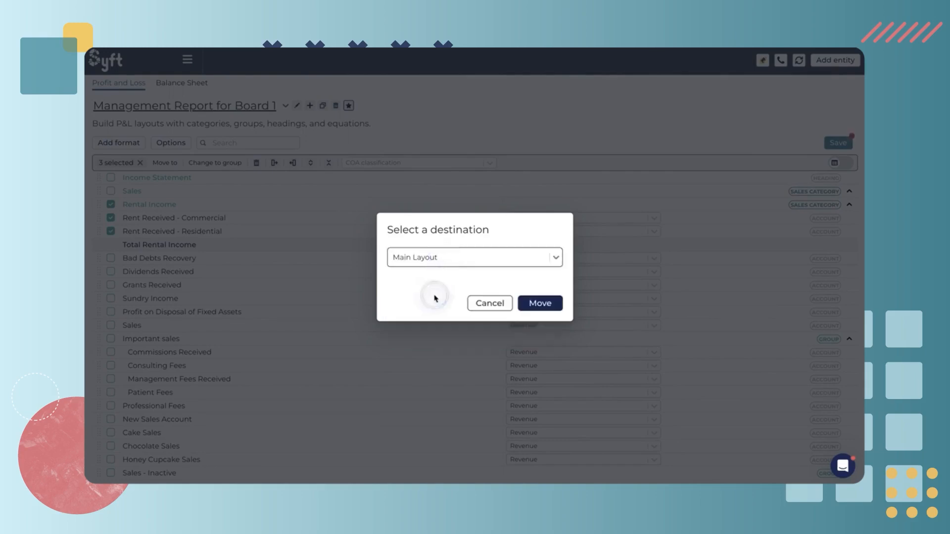
{"action": "left_click", "coordinate": [537, 302]}
Reposition the Rental Income category directly below the Sales category, ahead of Cost of Sales
{"action": "scroll", "coordinate": [294, 323], "scroll_direction": "down", "scroll_amount": 4}
{"action": "scroll", "coordinate": [293, 323], "scroll_direction": "up", "scroll_amount": 4}
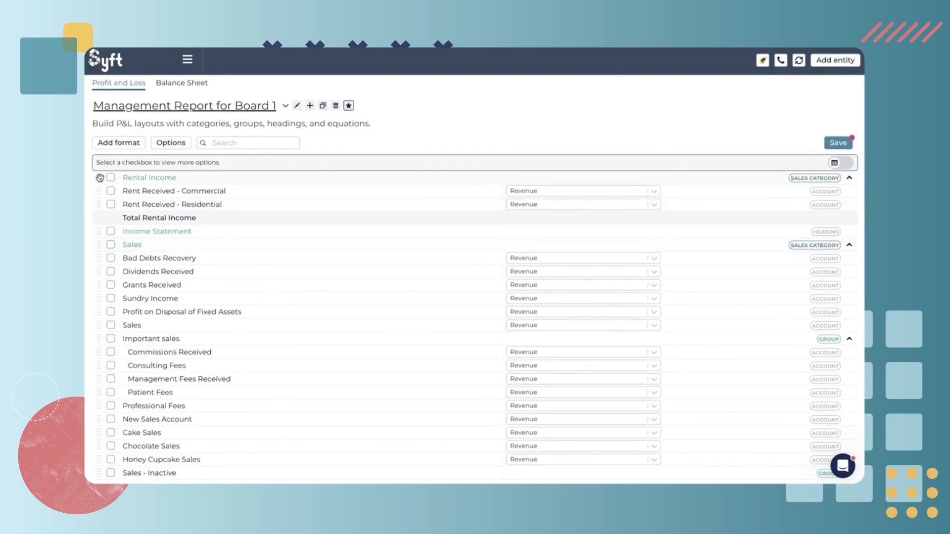
{"action": "left_click_drag", "start_coordinate": [100, 177], "coordinate": [98, 206]}
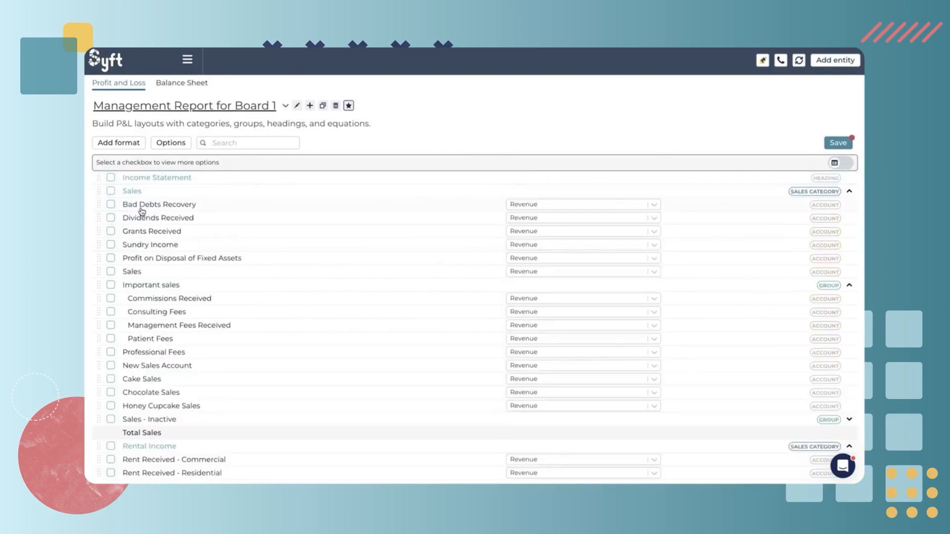
Change the category type of Rental Income to Other Income
{"action": "scroll", "coordinate": [153, 376], "scroll_direction": "down", "scroll_amount": 2}
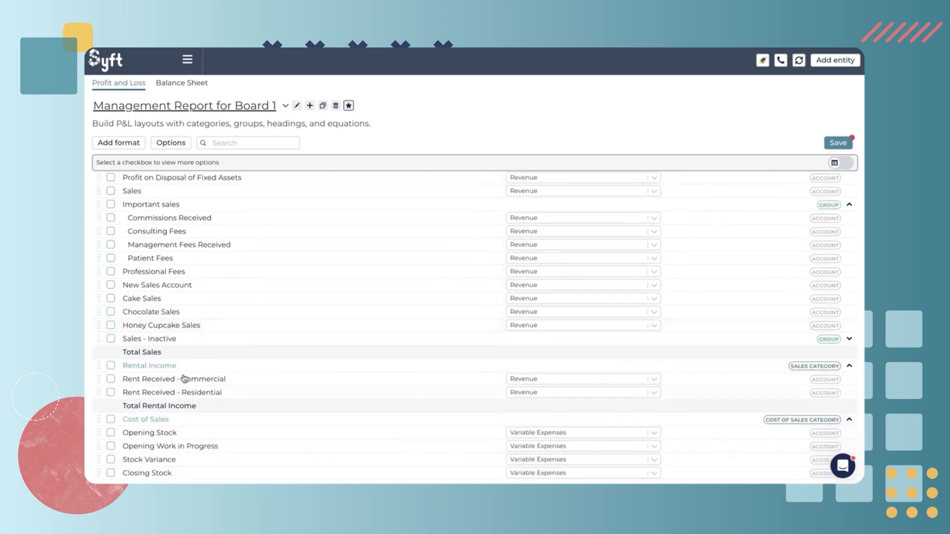
{"action": "left_click", "coordinate": [111, 366]}
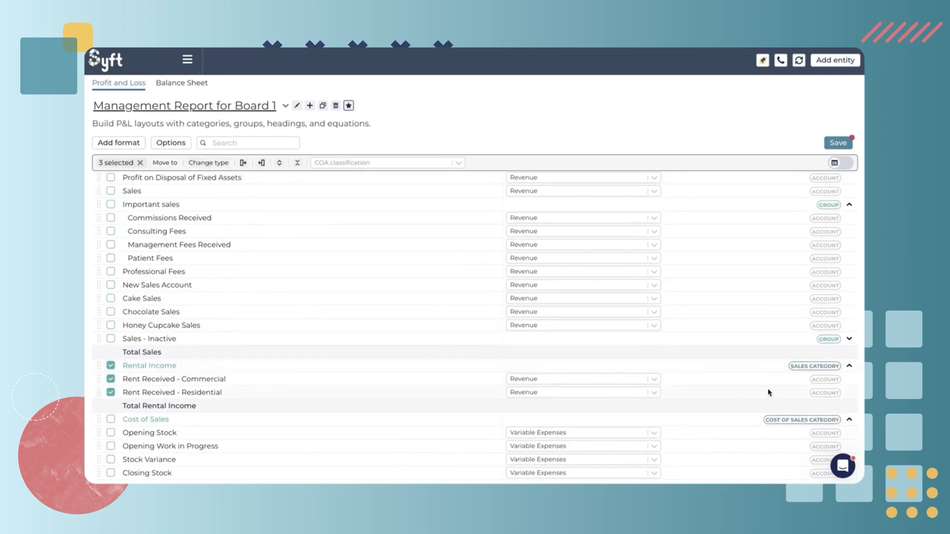
{"action": "left_click", "coordinate": [210, 163]}
{"action": "left_click", "coordinate": [408, 260]}
{"action": "type", "text": "other"}
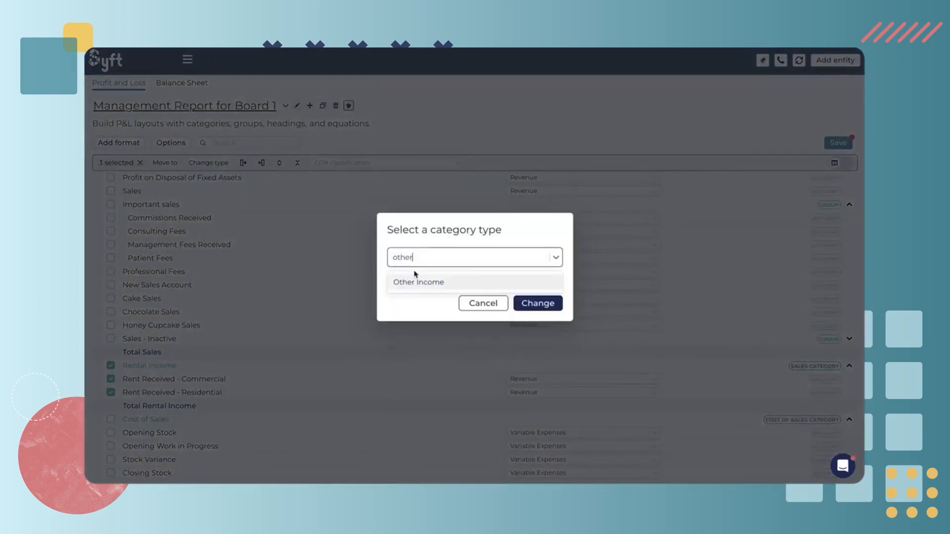
{"action": "left_click", "coordinate": [420, 282]}
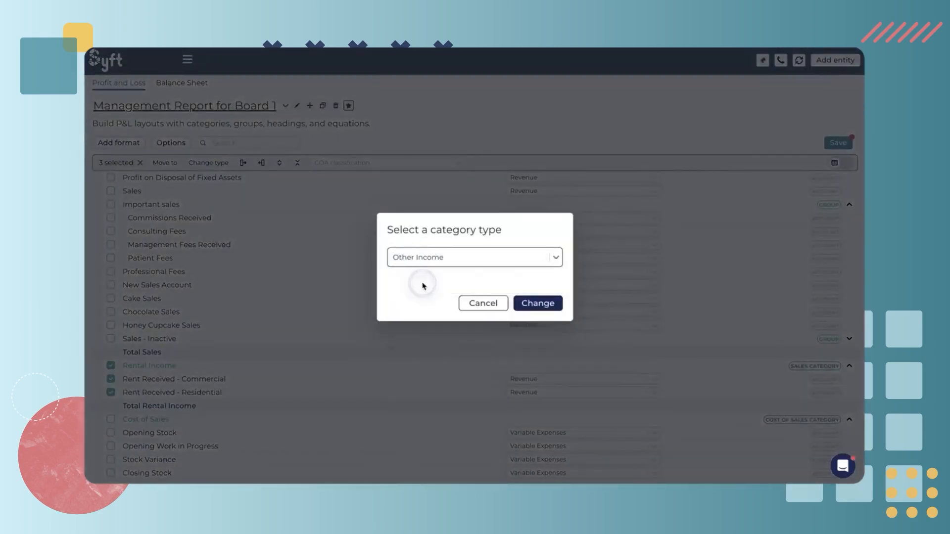
{"action": "left_click", "coordinate": [551, 305]}
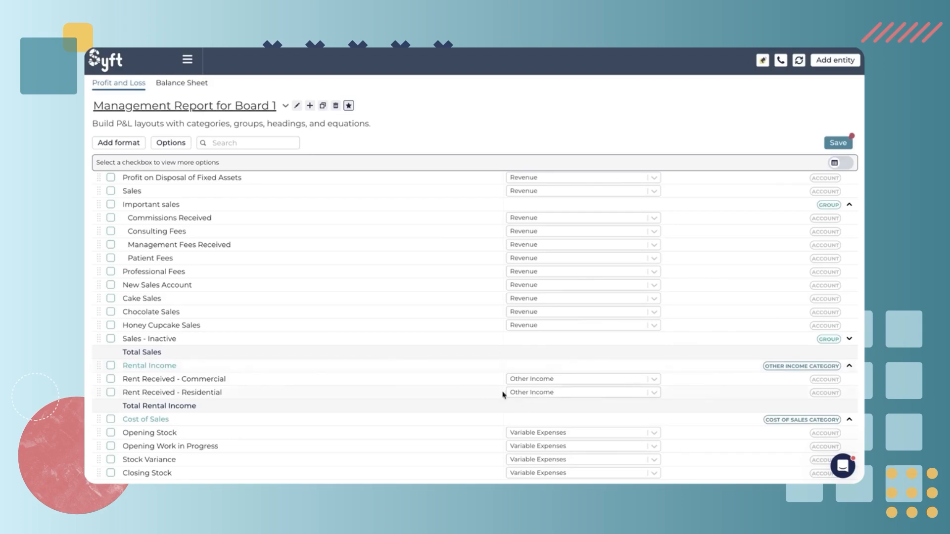
Set the COA classification of the Rental Income accounts to Revenue and clear the selection
{"action": "left_click", "coordinate": [110, 365]}
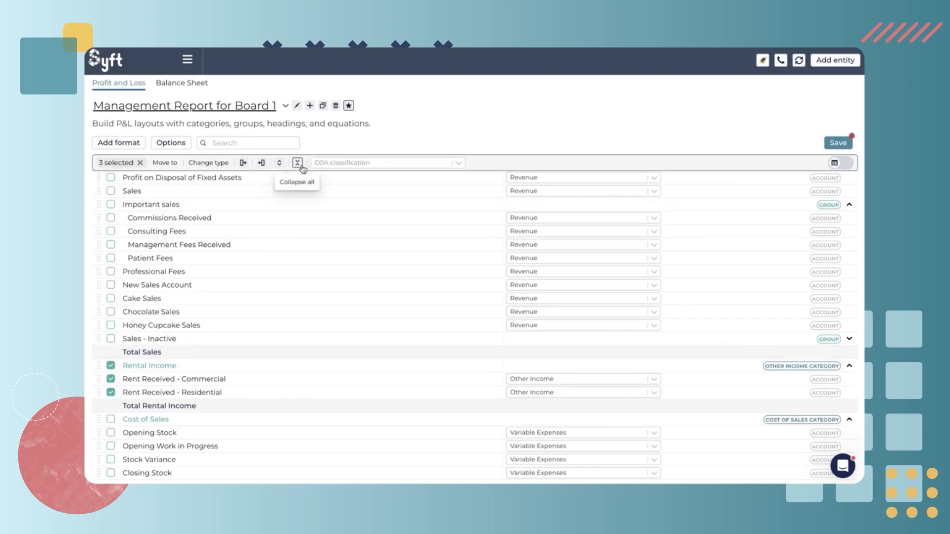
{"action": "left_click", "coordinate": [340, 163]}
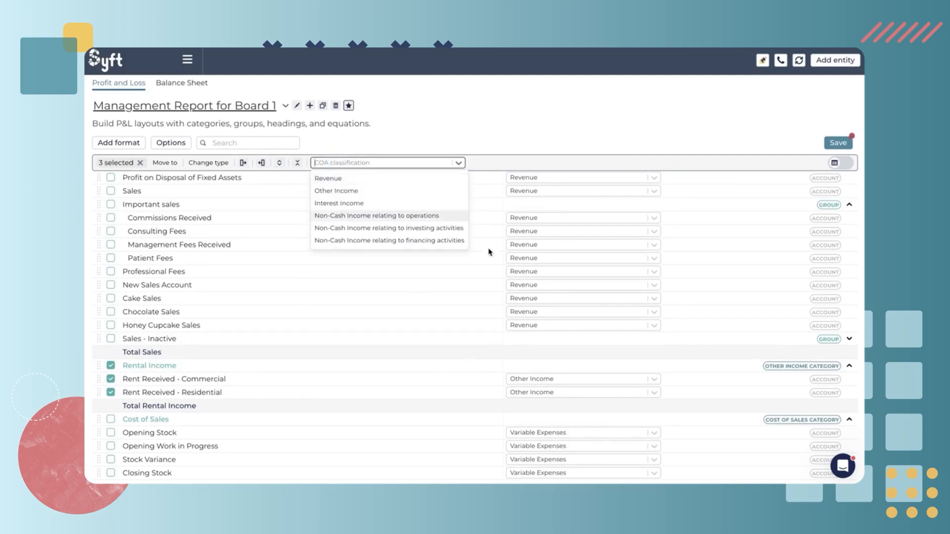
{"action": "left_click", "coordinate": [348, 178]}
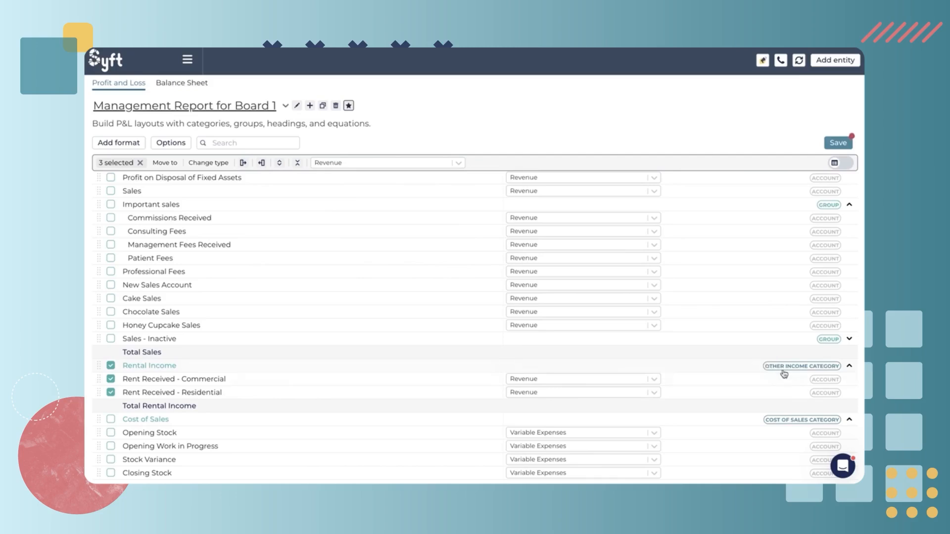
{"action": "left_click", "coordinate": [141, 162]}
Search the layout for "commiss", select the Commissions Received account, and clear the search
{"action": "scroll", "coordinate": [167, 234], "scroll_direction": "up", "scroll_amount": 3}
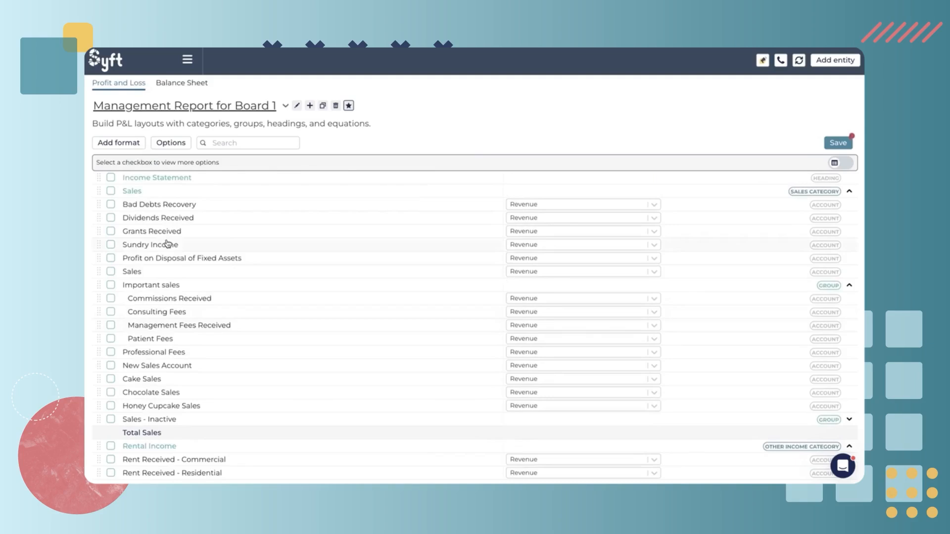
{"action": "left_click", "coordinate": [229, 145]}
{"action": "type", "text": "comi"}
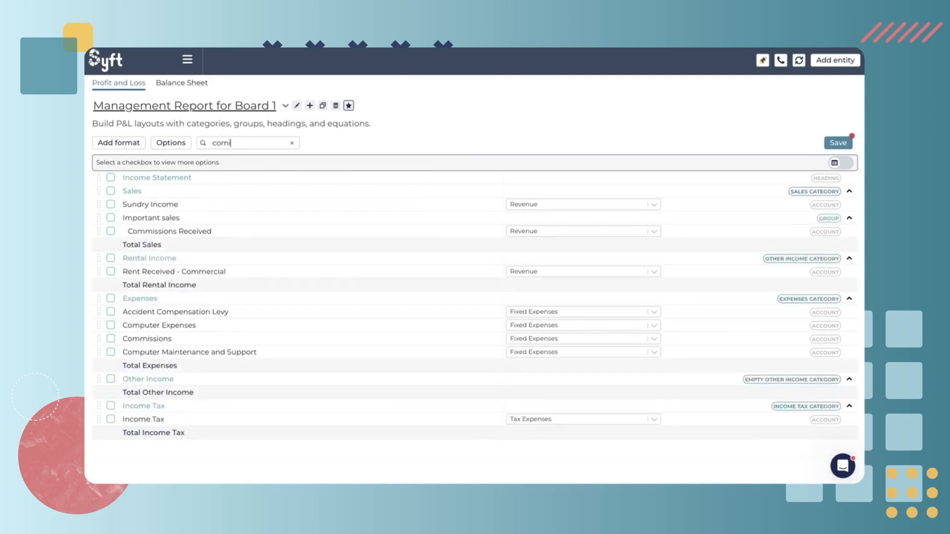
{"action": "type", "text": "s"}
{"action": "key", "text": "BackSpace"}
{"action": "type", "text": "miss"}
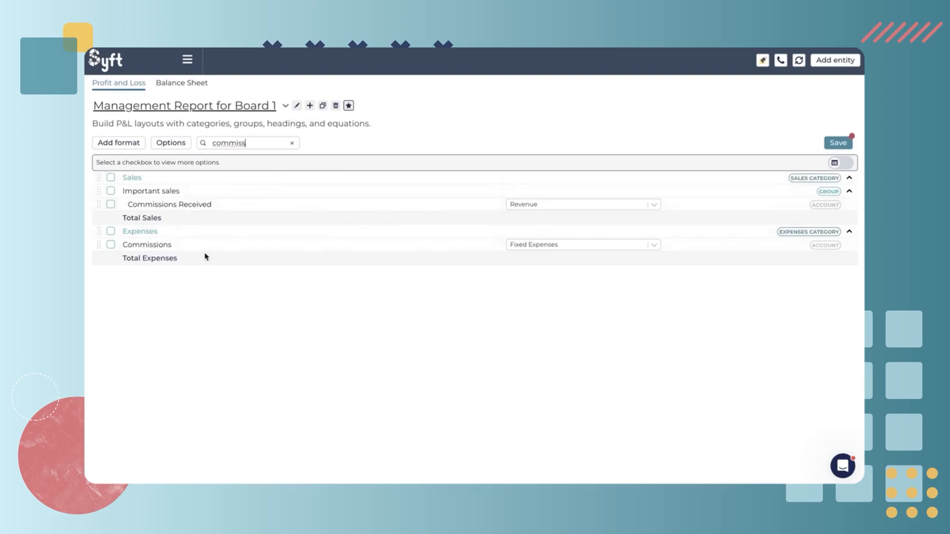
{"action": "left_click", "coordinate": [111, 205]}
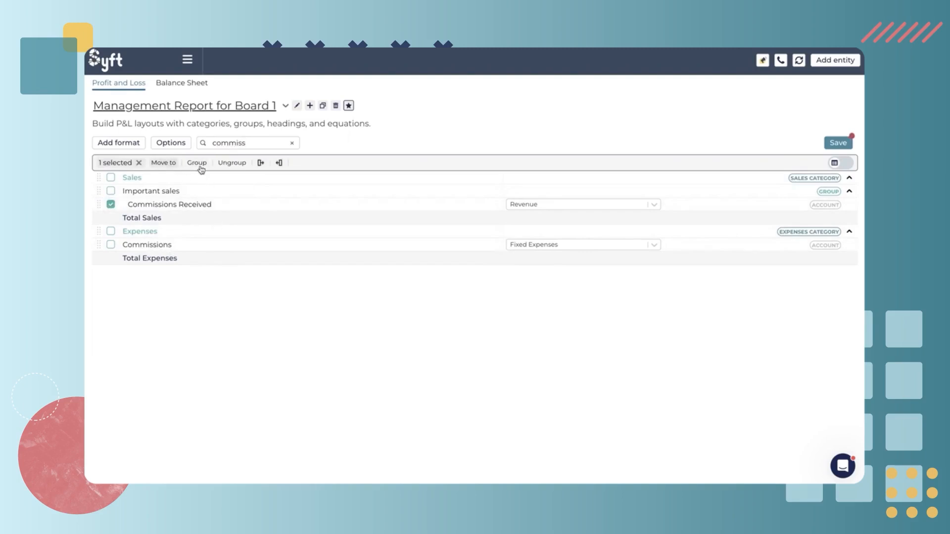
{"action": "left_click", "coordinate": [293, 144]}
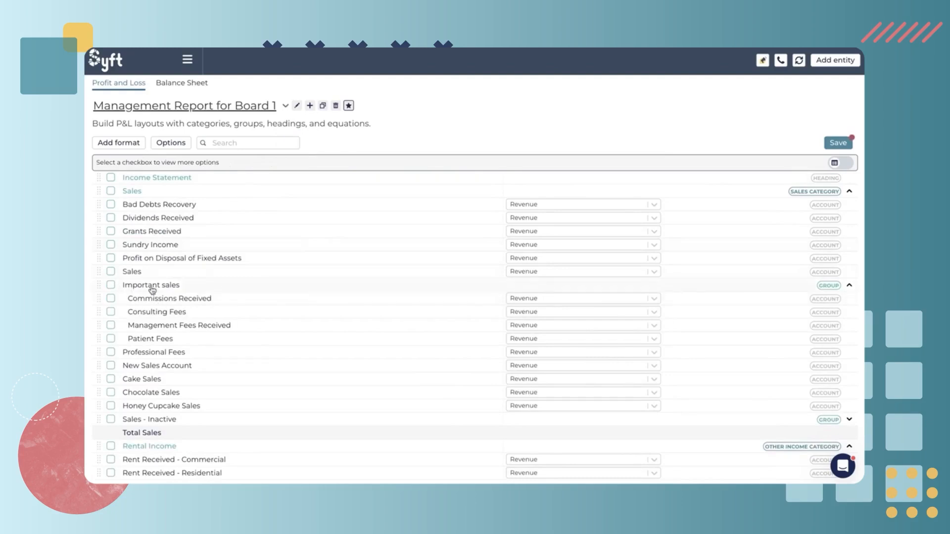
{"action": "left_click", "coordinate": [112, 287]}
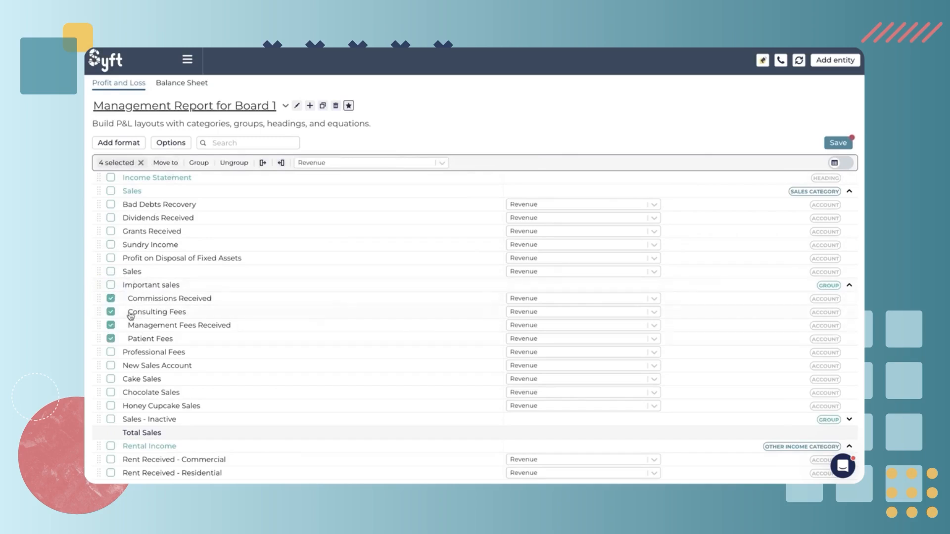
{"action": "left_click", "coordinate": [167, 171]}
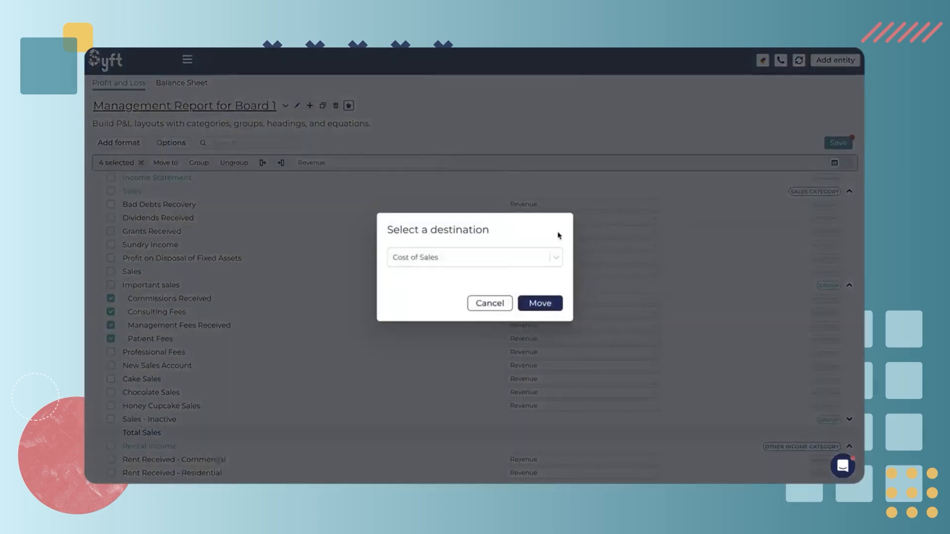
{"action": "left_click", "coordinate": [486, 306]}
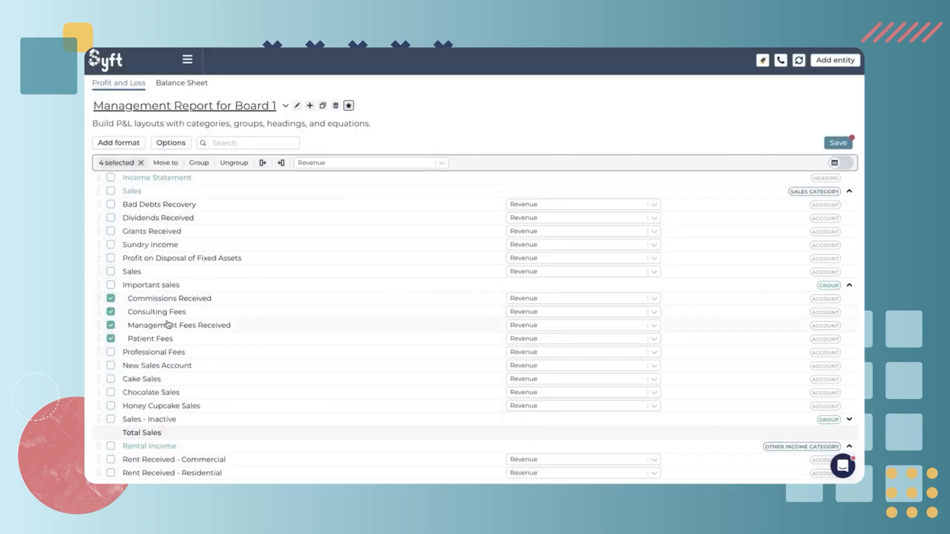
{"action": "left_click", "coordinate": [142, 164]}
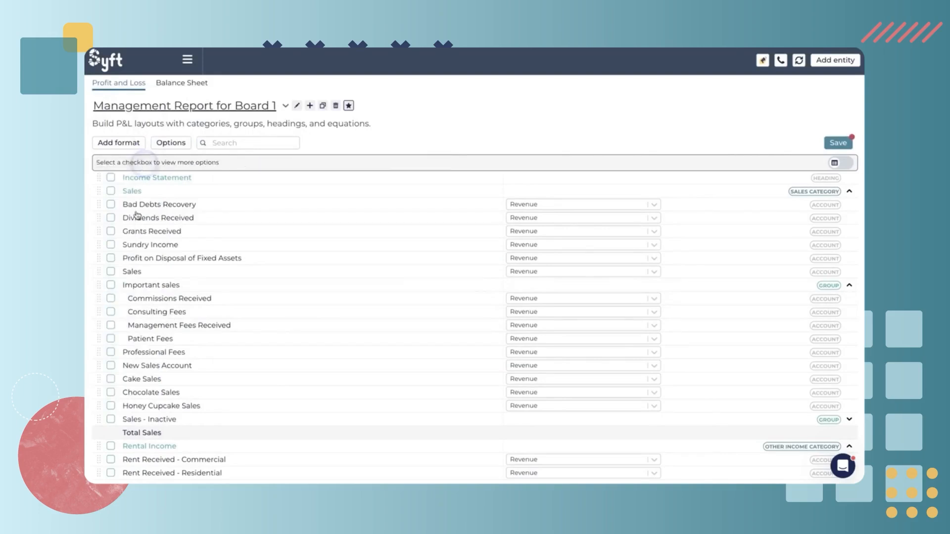
{"action": "left_click", "coordinate": [111, 298]}
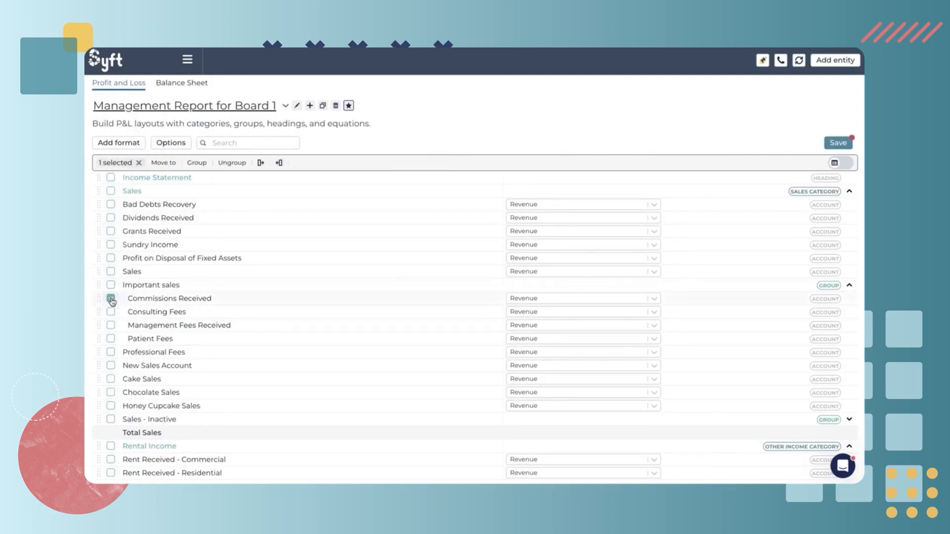
{"action": "left_click", "coordinate": [111, 339], "text": "shift"}
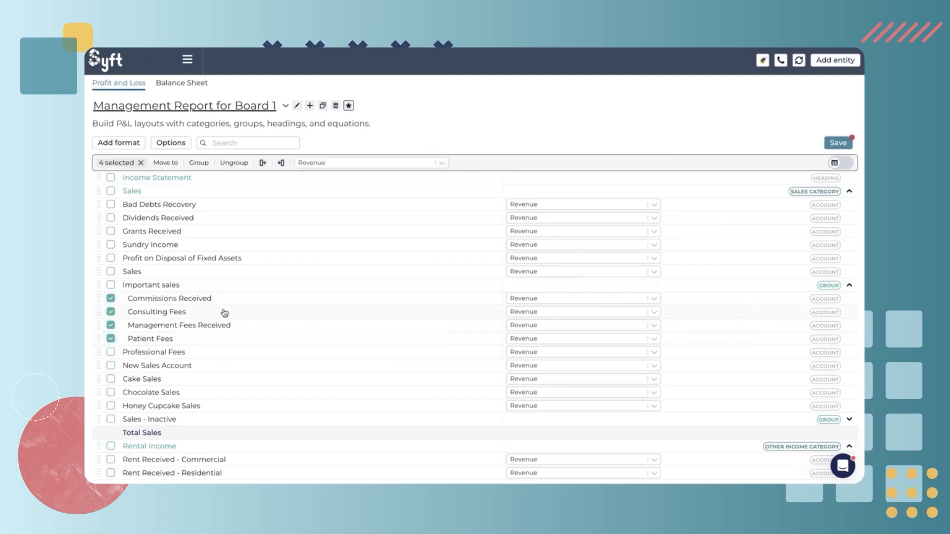
{"action": "left_click", "coordinate": [447, 130]}
{"action": "left_click", "coordinate": [141, 163]}
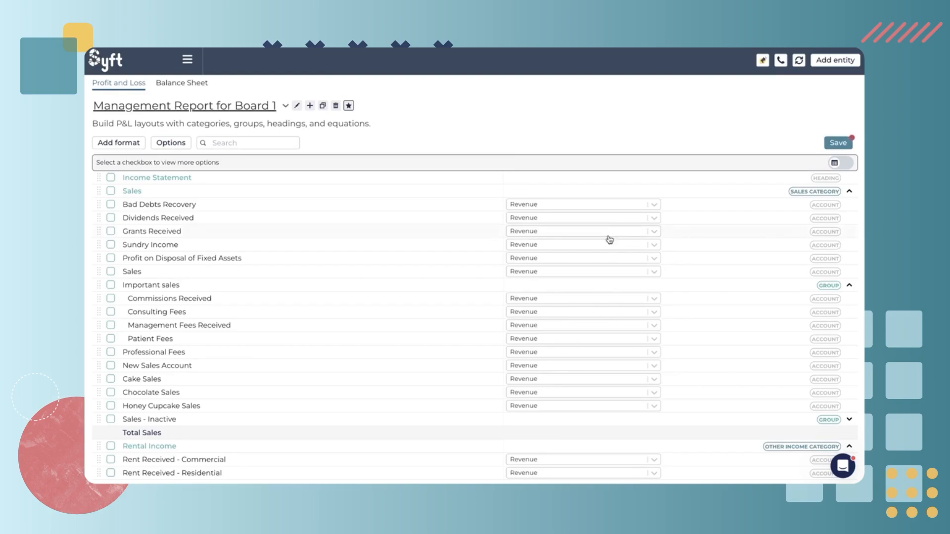
Group the Dividends Received and Grants Received accounts into a new group within Sales, and save the layout
{"action": "mouse_move", "coordinate": [97, 243]}
{"action": "left_click", "coordinate": [837, 143]}
{"action": "left_click", "coordinate": [110, 218]}
{"action": "left_click", "coordinate": [111, 231]}
{"action": "left_click", "coordinate": [198, 162]}
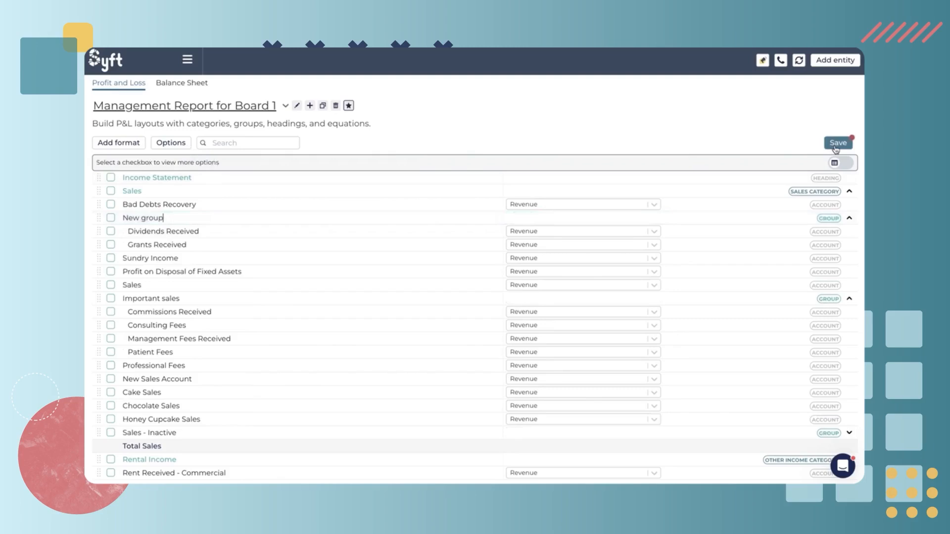
{"action": "left_click", "coordinate": [837, 144]}
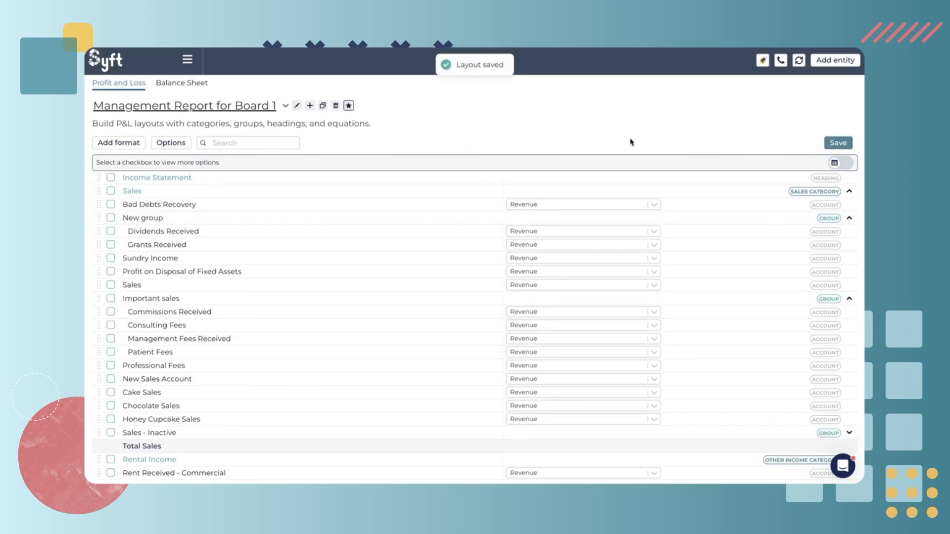